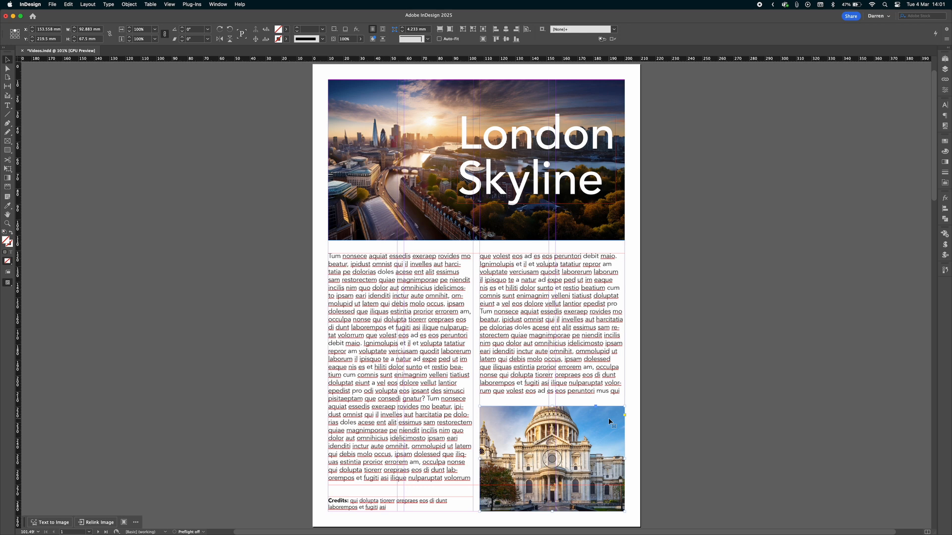
# Step: Duplicate the cathedral photo onto the pasteboard beside the page and copy the width value of the skyline header image
pyautogui.moveTo(609, 422); pyautogui.dragTo(803, 198)
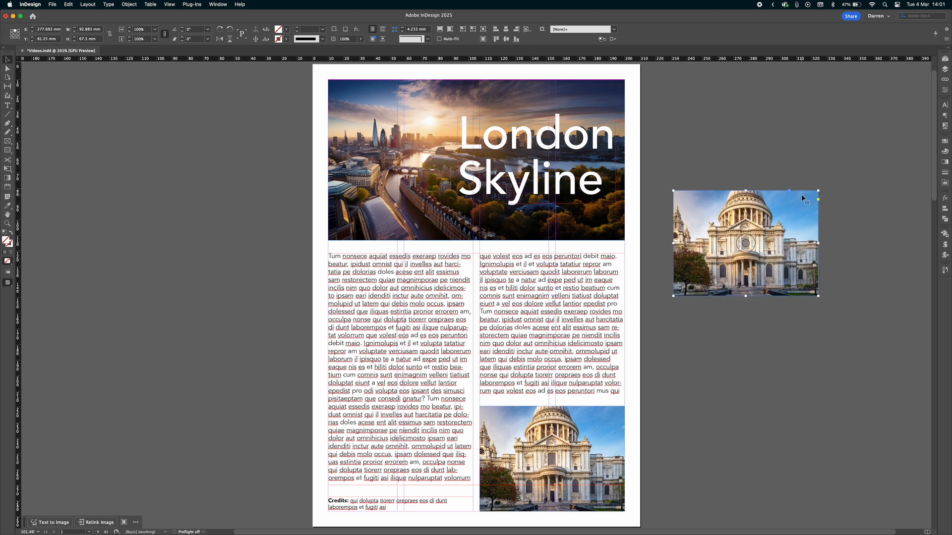
pyautogui.click(506, 98)
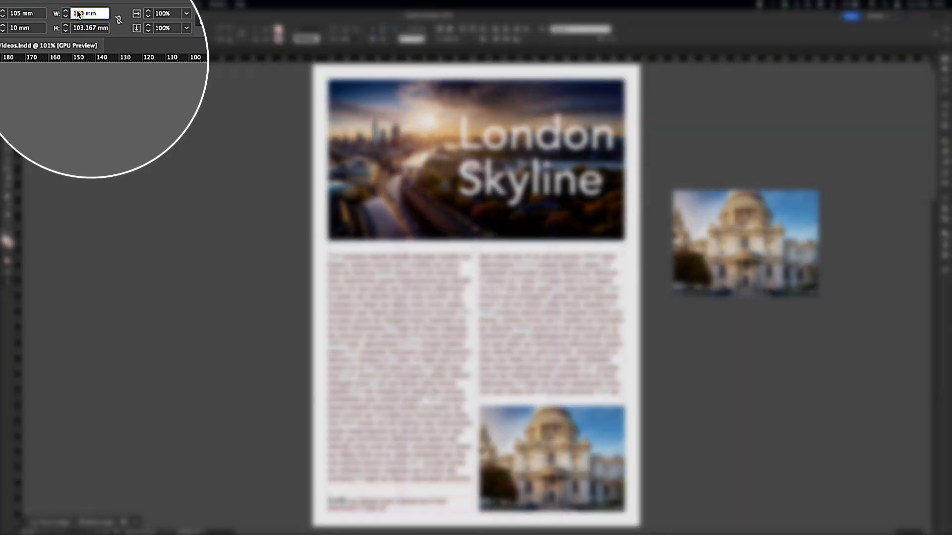
pyautogui.click(83, 30)
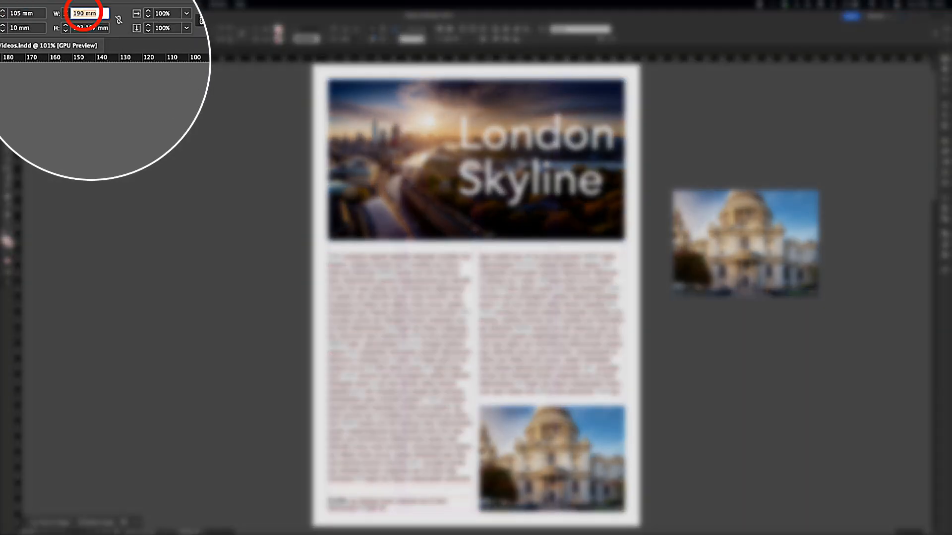
# Step: Scale the cathedral photo on the pasteboard proportionally to a width of 190 mm, frame and picture together
pyautogui.click(712, 201)
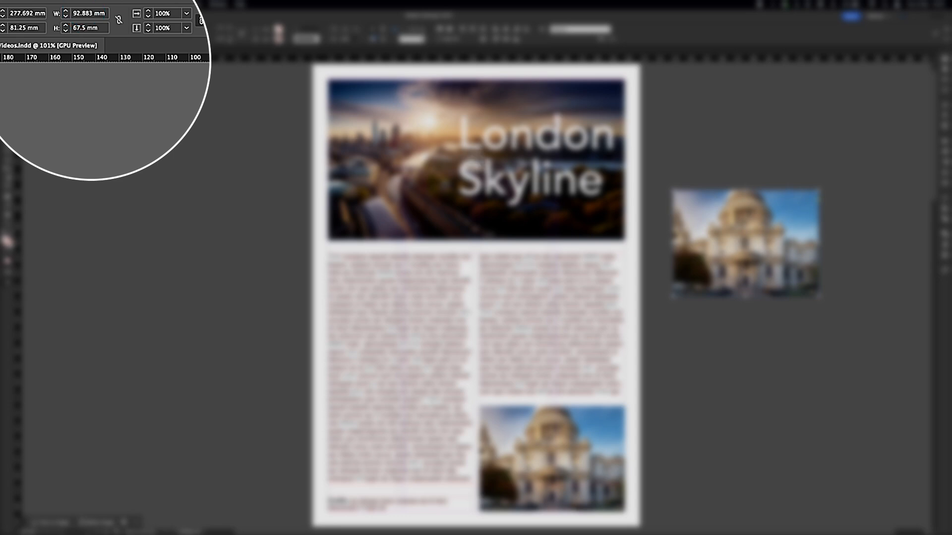
pyautogui.click(163, 14)
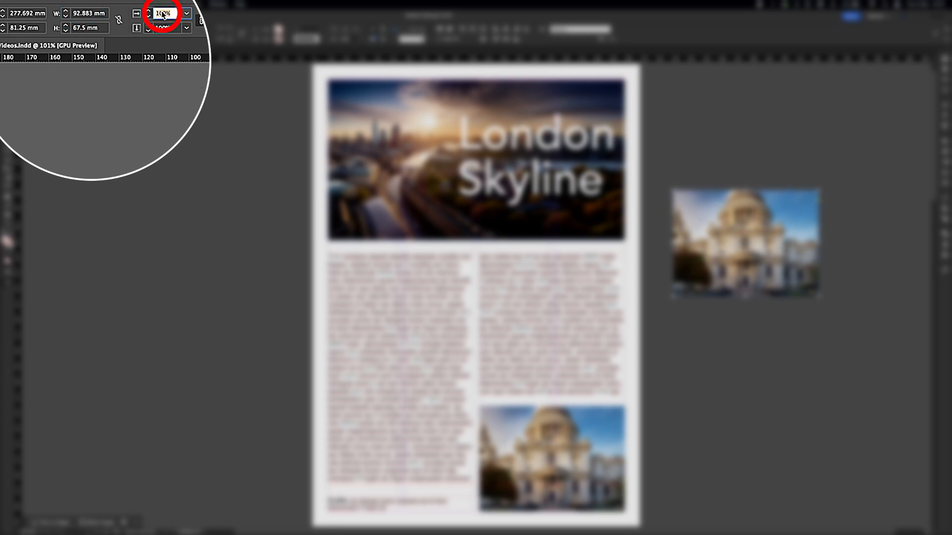
pyautogui.write('190mm')
pyautogui.press('Return')
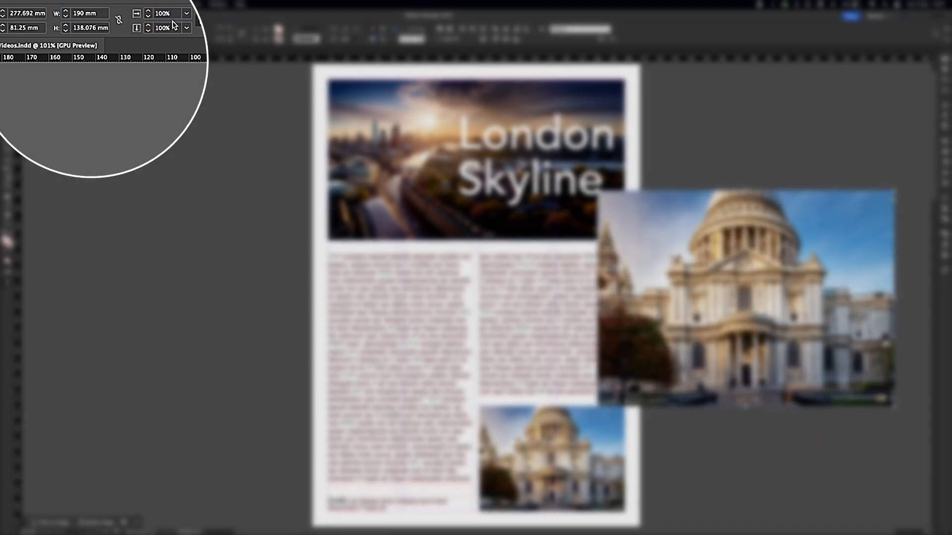
# Step: Position the enlarged cathedral photo over the skyline header and crop its bottom edge to the header image's height
pyautogui.moveTo(689, 238); pyautogui.dragTo(420, 127)
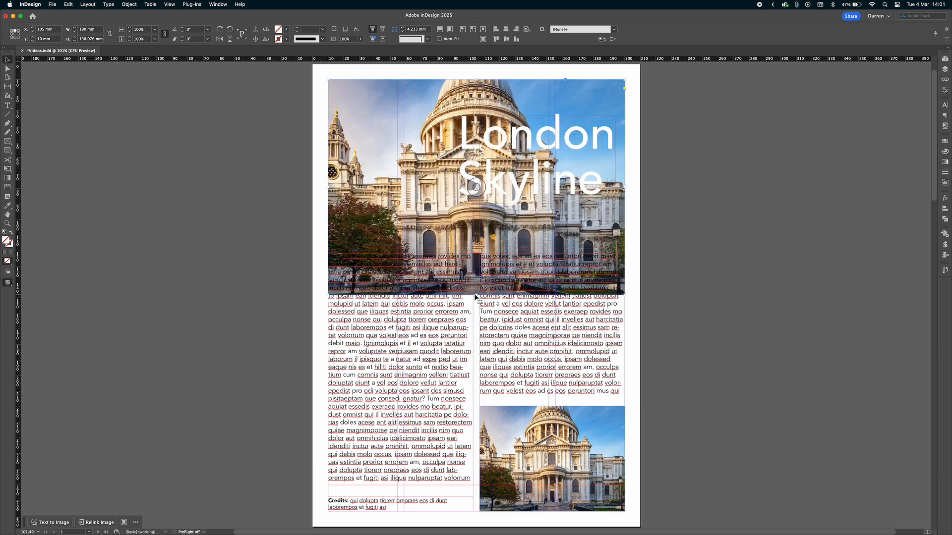
pyautogui.moveTo(476, 296); pyautogui.dragTo(476, 240)
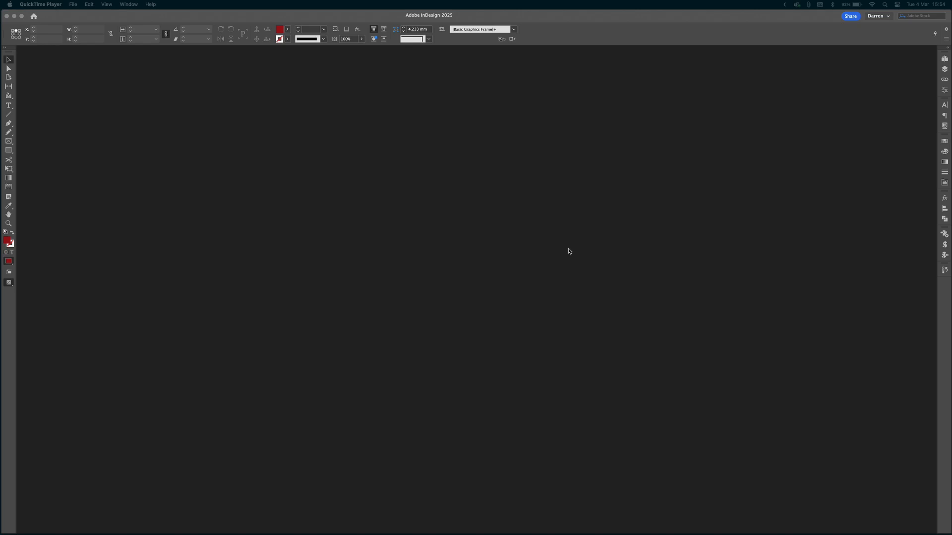
# Step: With no document open, create a CMYK process swatch named GREEN with 100% cyan, 0% magenta and 100% yellow
pyautogui.click(582, 207)
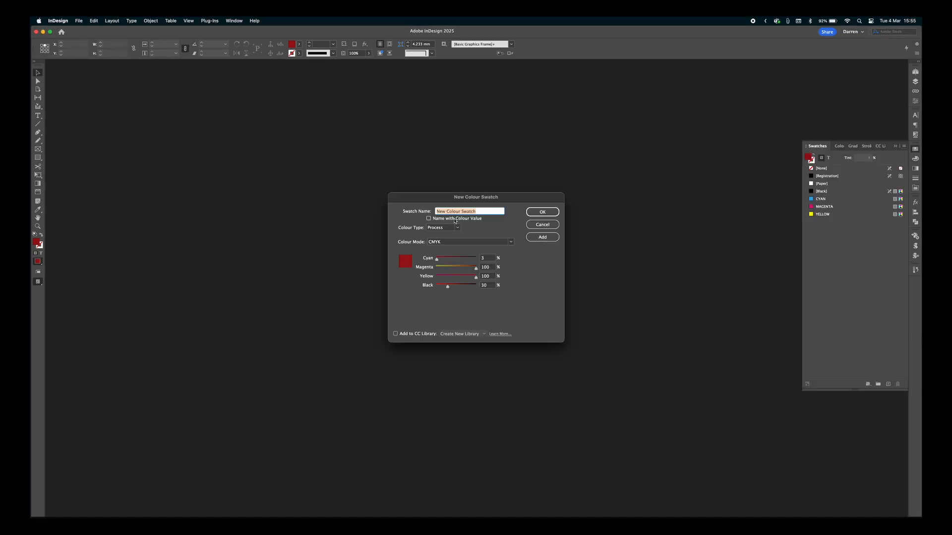
pyautogui.write('GREE')
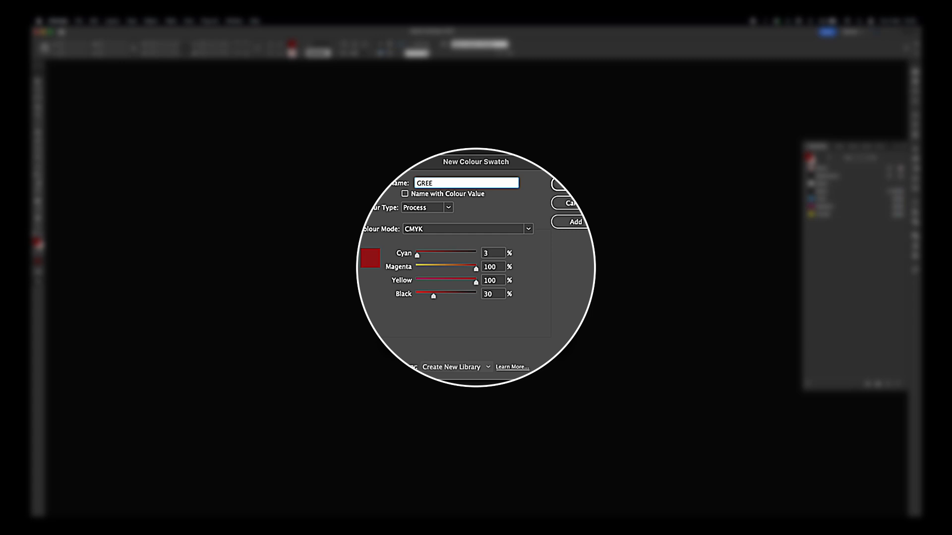
pyautogui.write('N')
pyautogui.click(488, 255)
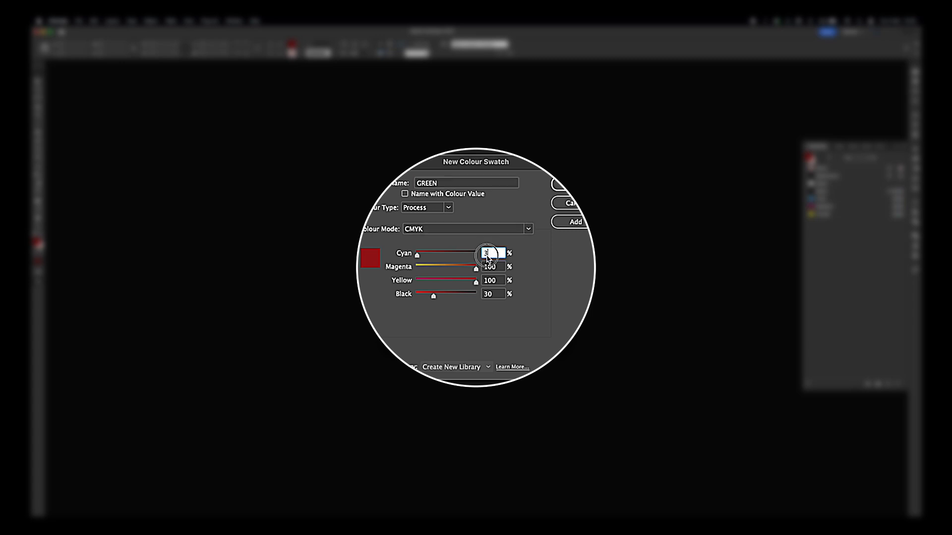
pyautogui.write('100')
pyautogui.press('Tab')
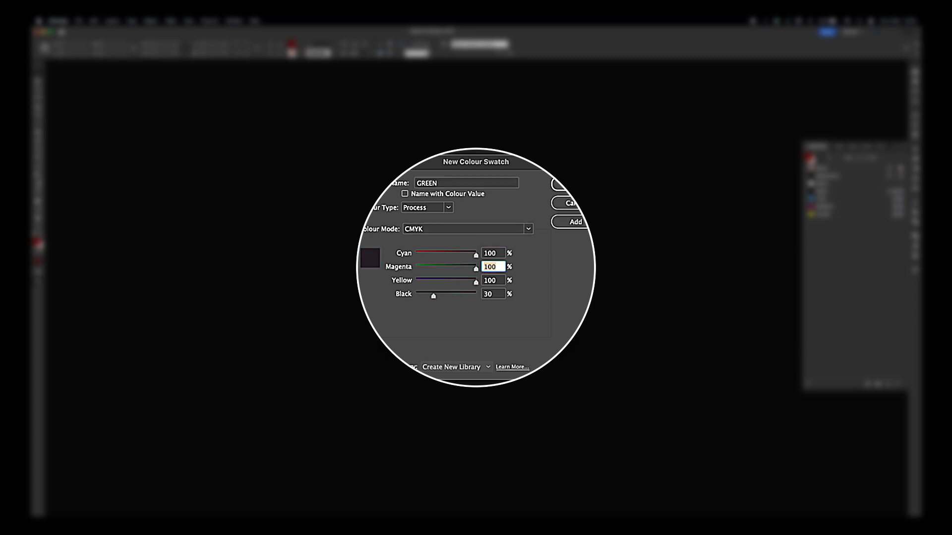
pyautogui.write('0')
pyautogui.press('Tab')
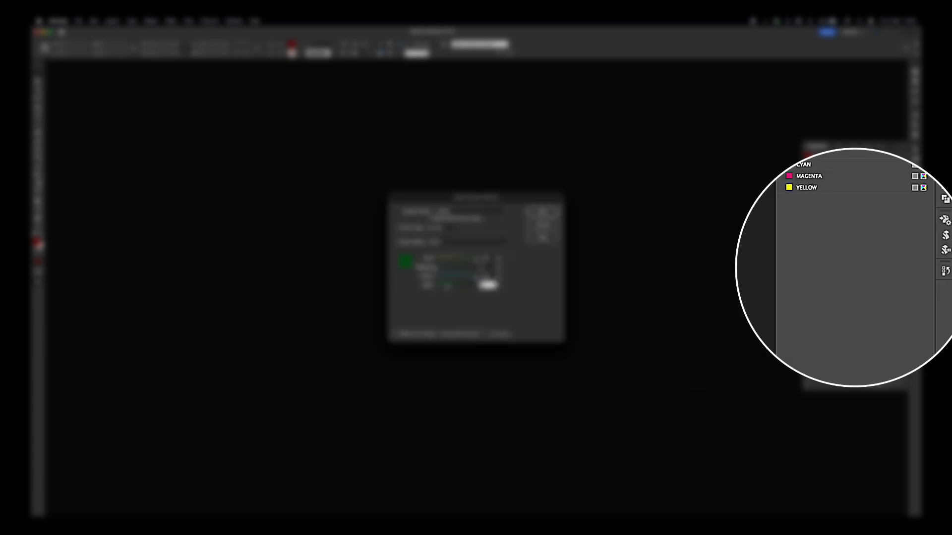
pyautogui.press('Return')
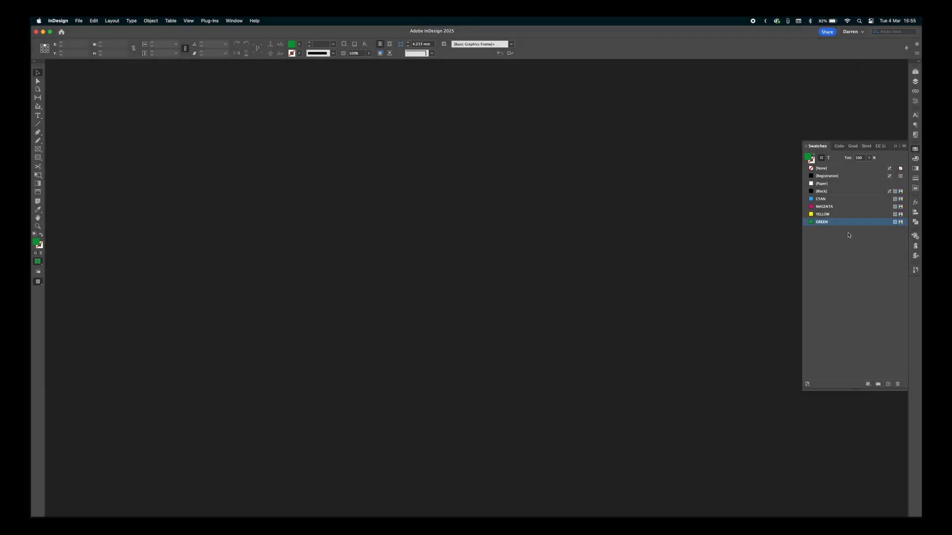
# Step: With no document open, set the default character font to Palatino Regular
pyautogui.click(915, 115)
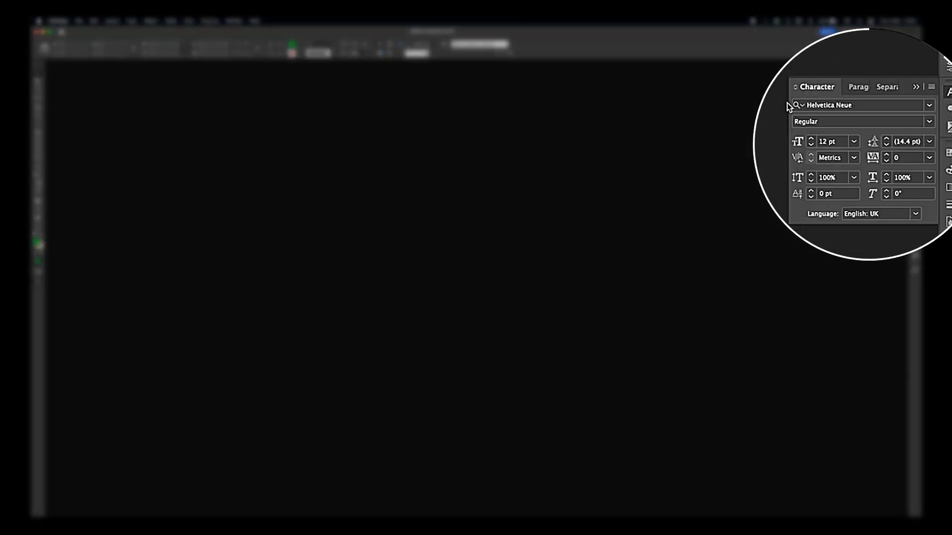
pyautogui.click(931, 106)
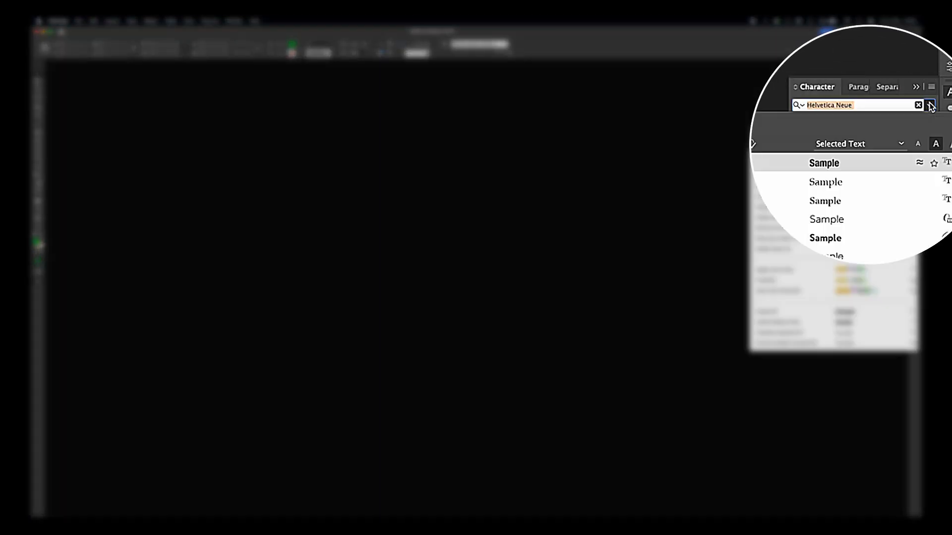
pyautogui.click(776, 183)
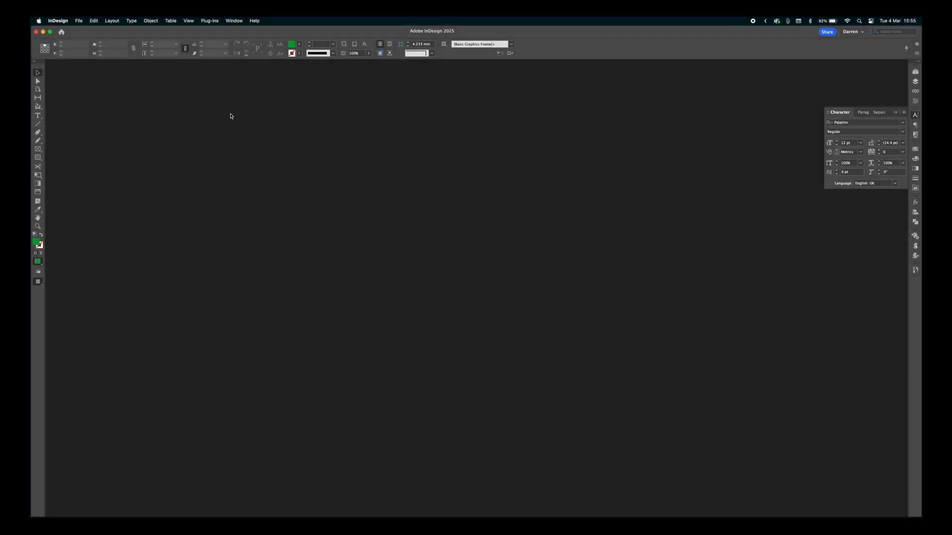
# Step: Quit InDesign and relaunch it
pyautogui.click(57, 20)
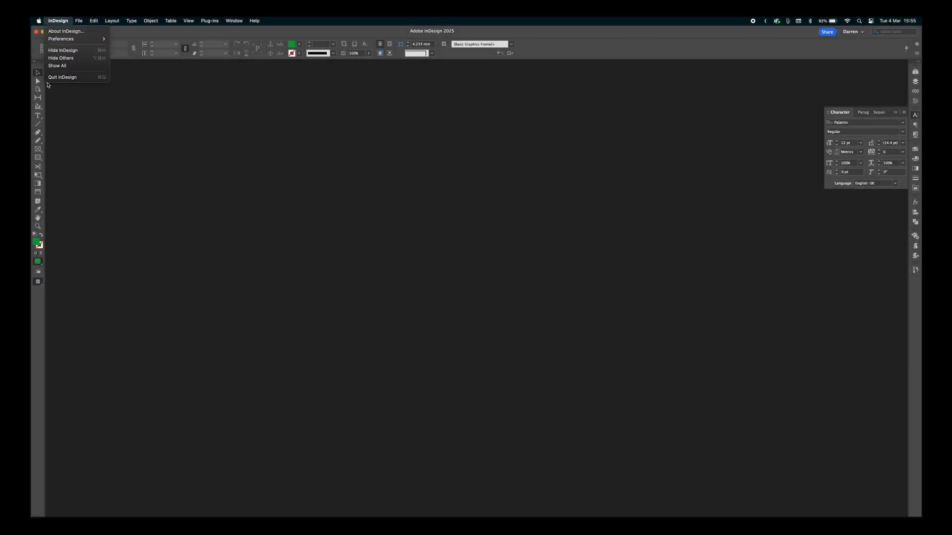
pyautogui.click(50, 79)
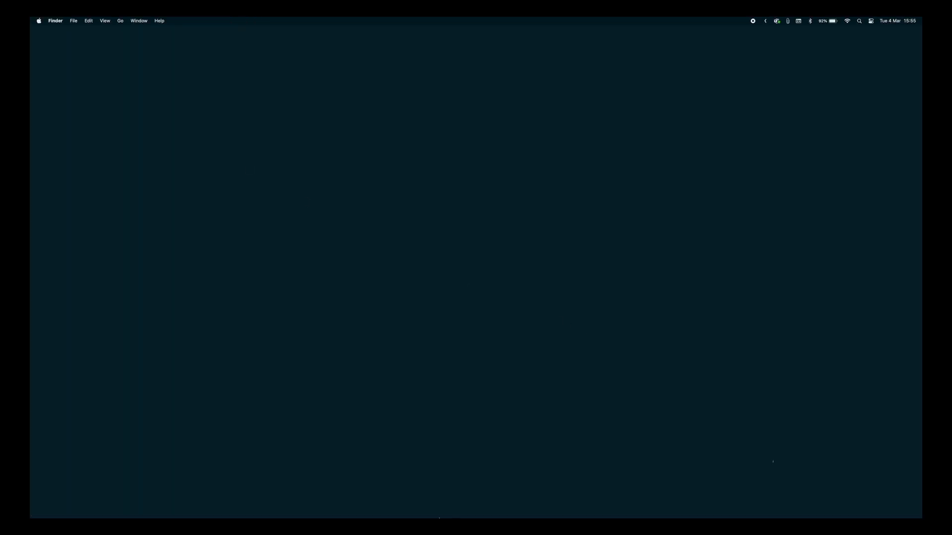
pyautogui.moveTo(447, 512)
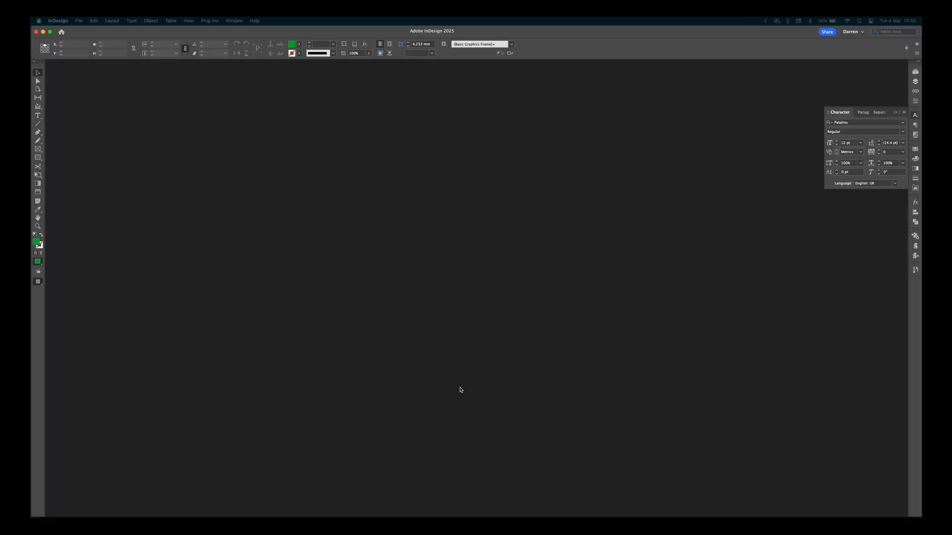
# Step: Create a new document from the selected preset and display its colour swatches
pyautogui.press('super+n')
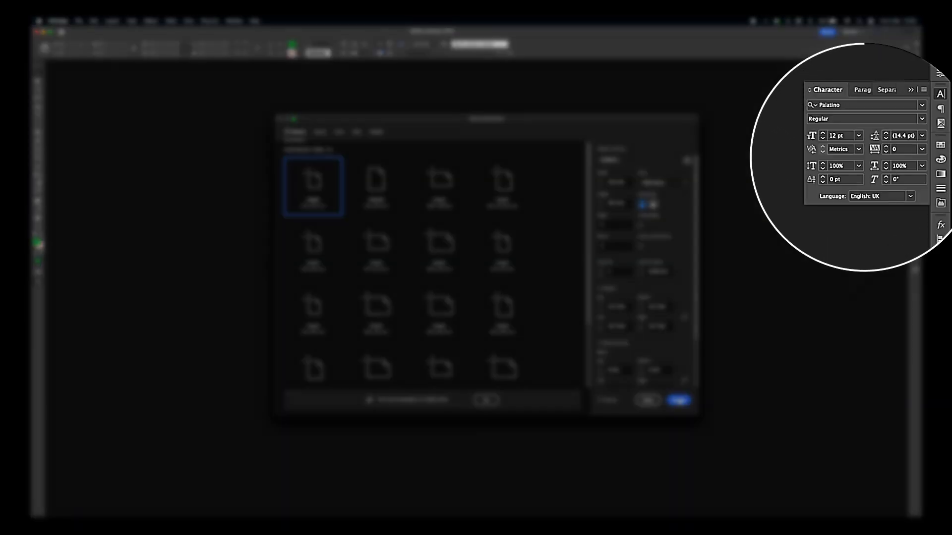
pyautogui.click(679, 400)
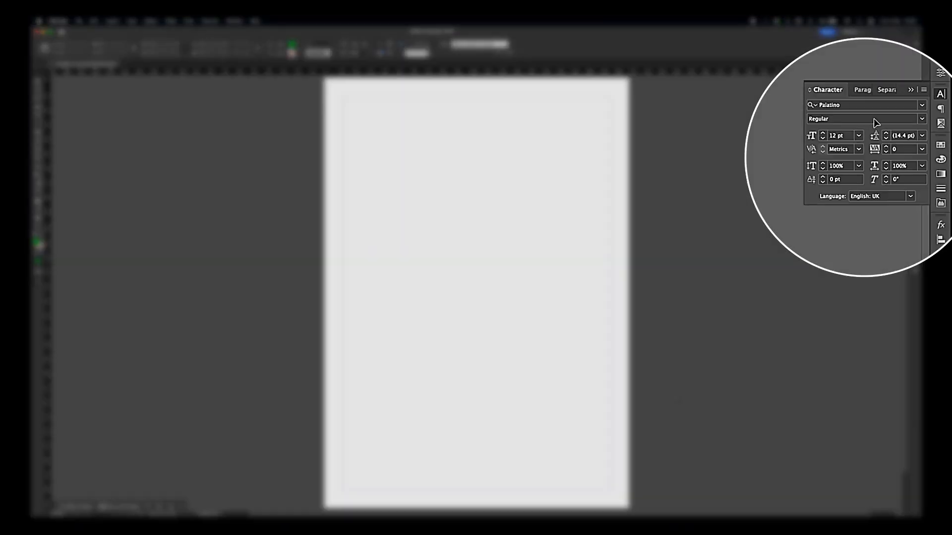
pyautogui.click(940, 144)
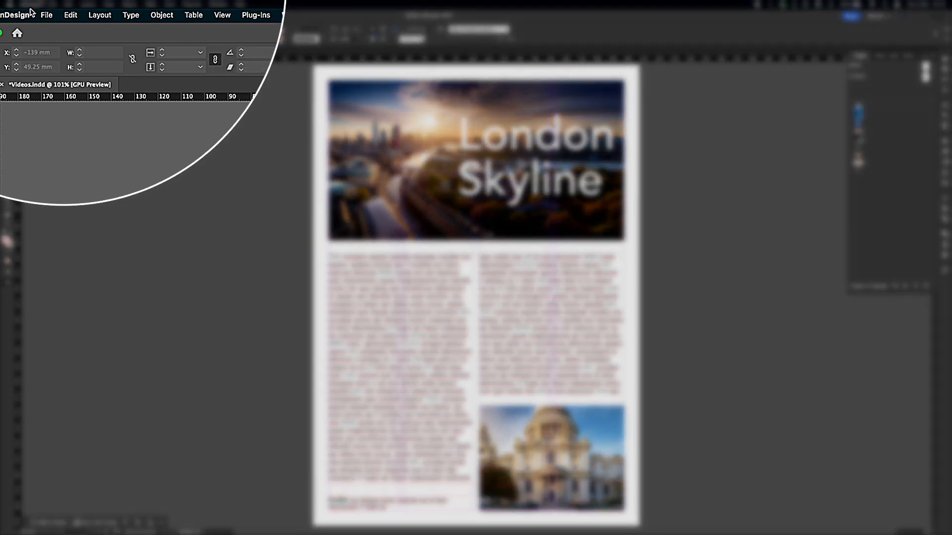
# Step: Set the cursor key increment to 10 mm in the Units & Increments preferences
pyautogui.click(31, 11)
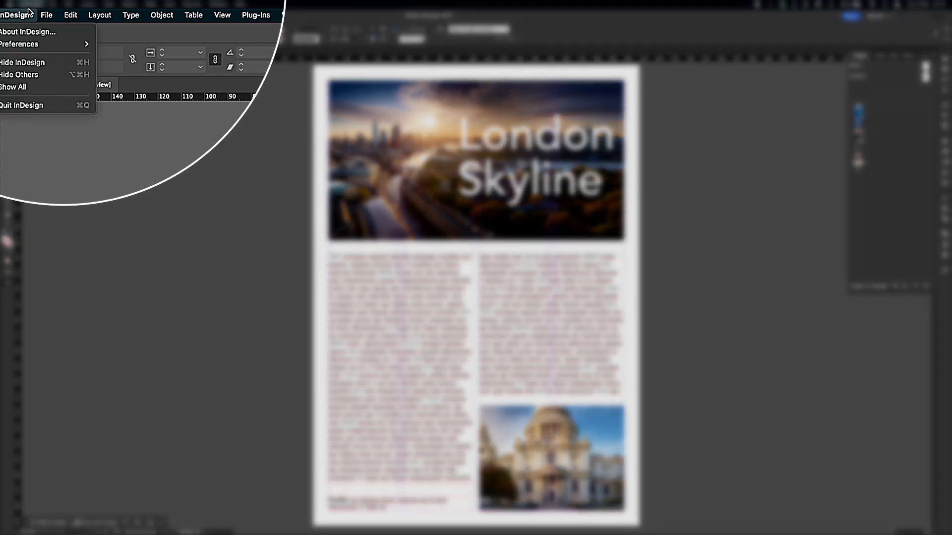
pyautogui.moveTo(32, 42)
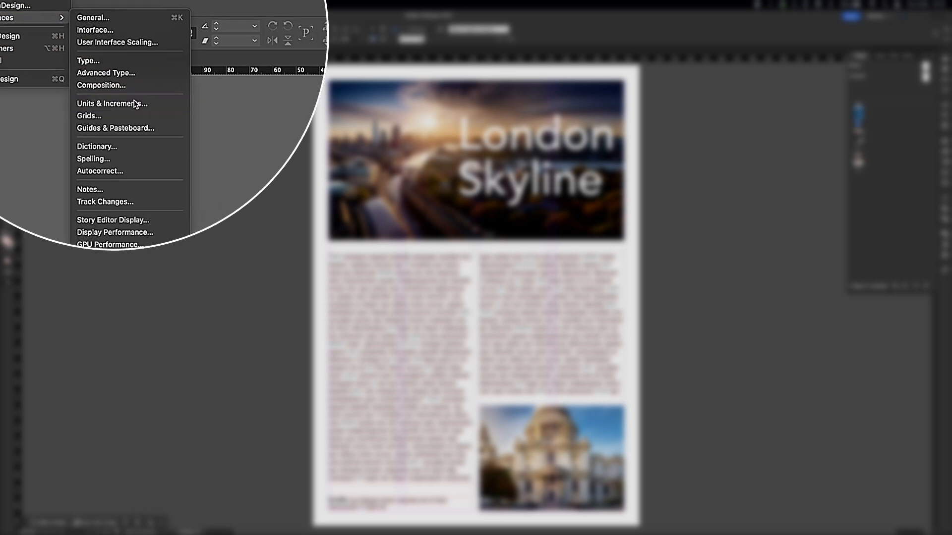
pyautogui.click(149, 129)
pyautogui.doubleClick(353, 290)
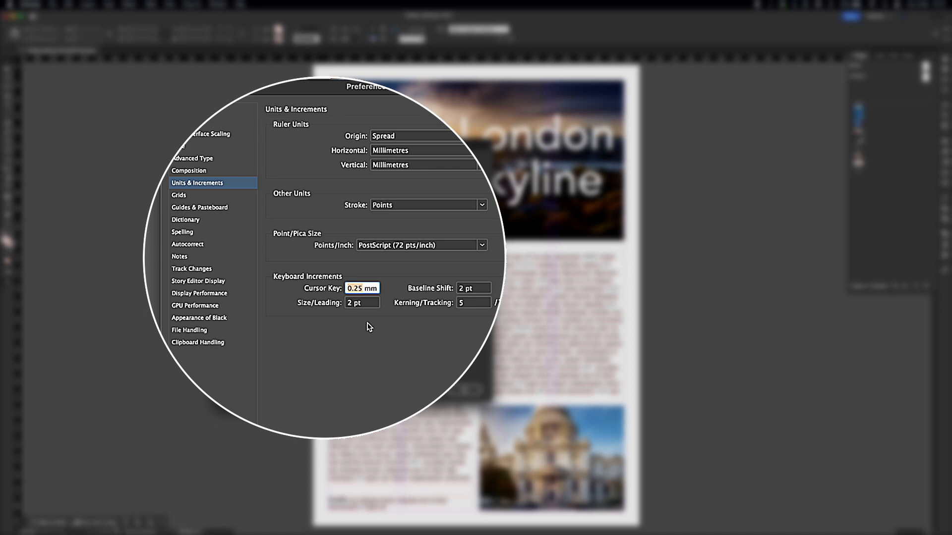
pyautogui.write('10')
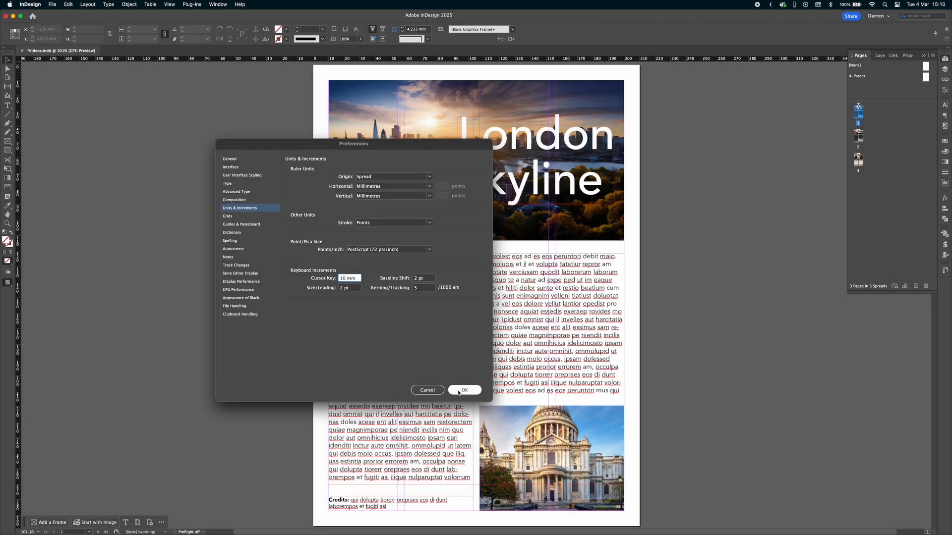
pyautogui.click(460, 391)
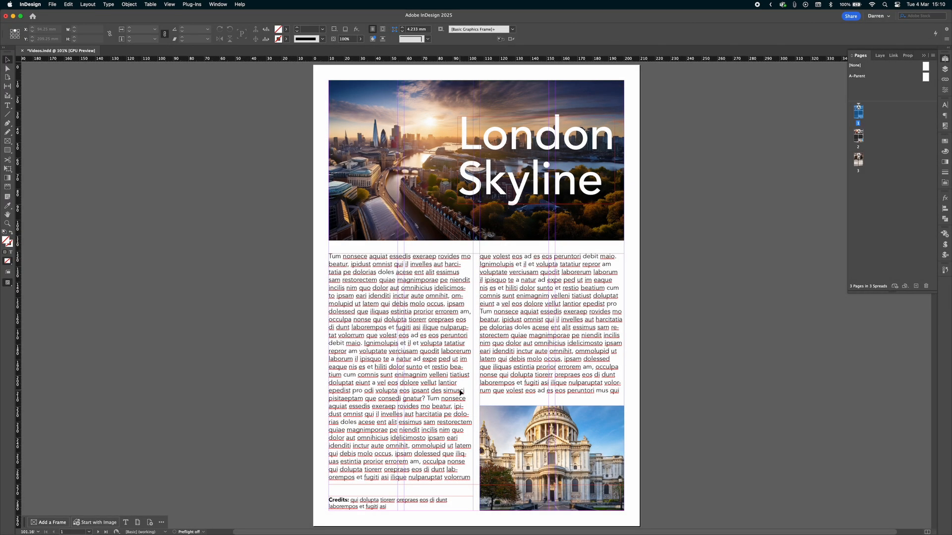
# Step: Select the skyline header image and nudge it repeatedly to the right in 10 mm increments
pyautogui.click(362, 189)
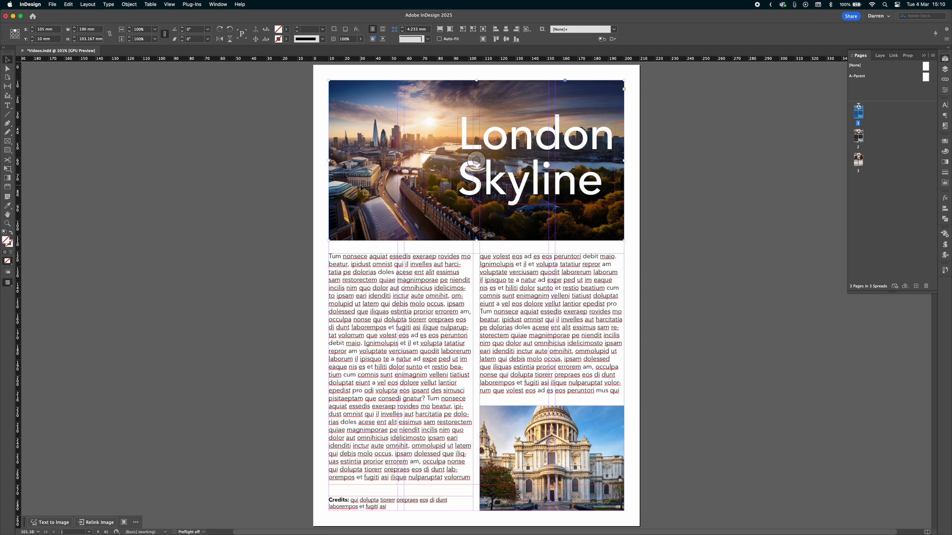
pyautogui.press('Right')
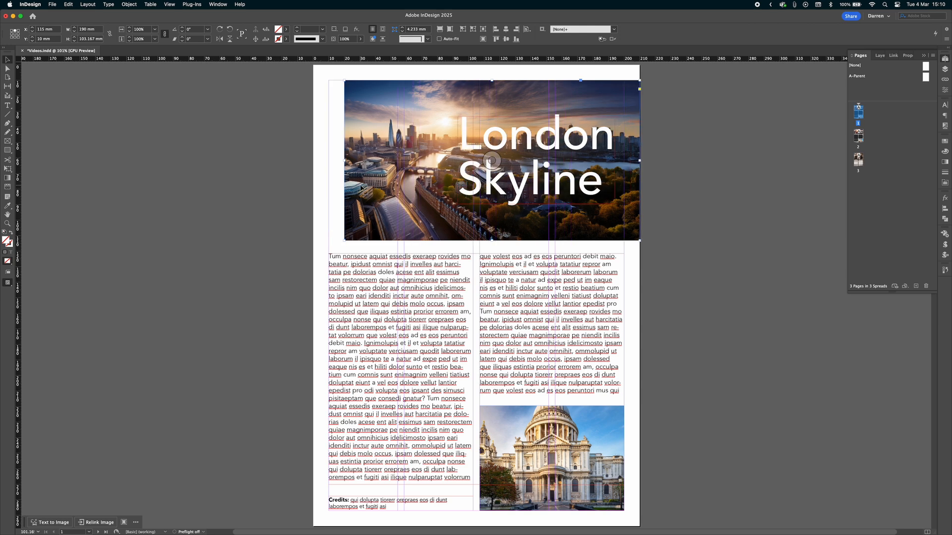
pyautogui.press('Right')
pyautogui.press('Right')
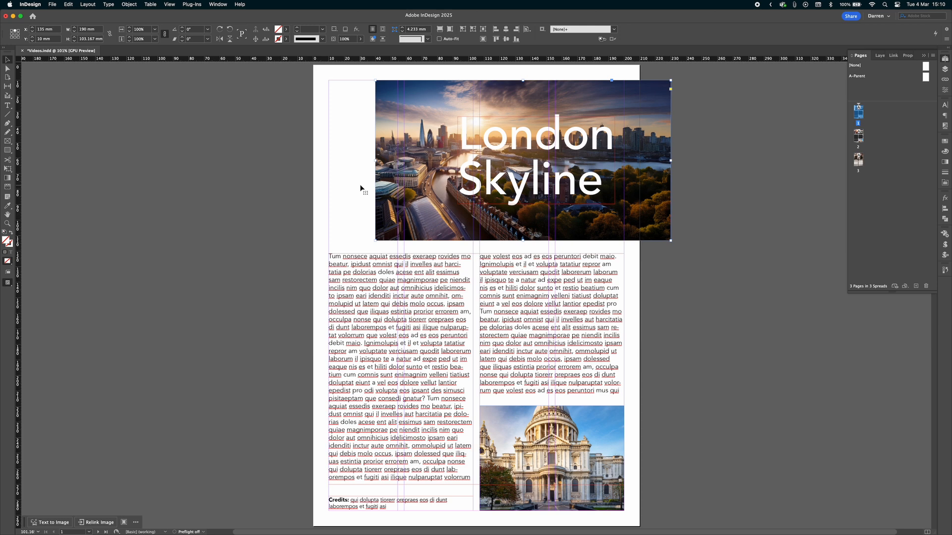
pyautogui.press('Right')
pyautogui.press('Right')
pyautogui.press('Right')
pyautogui.press('Right')
pyautogui.press('Right')
pyautogui.press('Right')
pyautogui.press('Right')
pyautogui.press('Right')
pyautogui.press('Right')
pyautogui.press('Right')
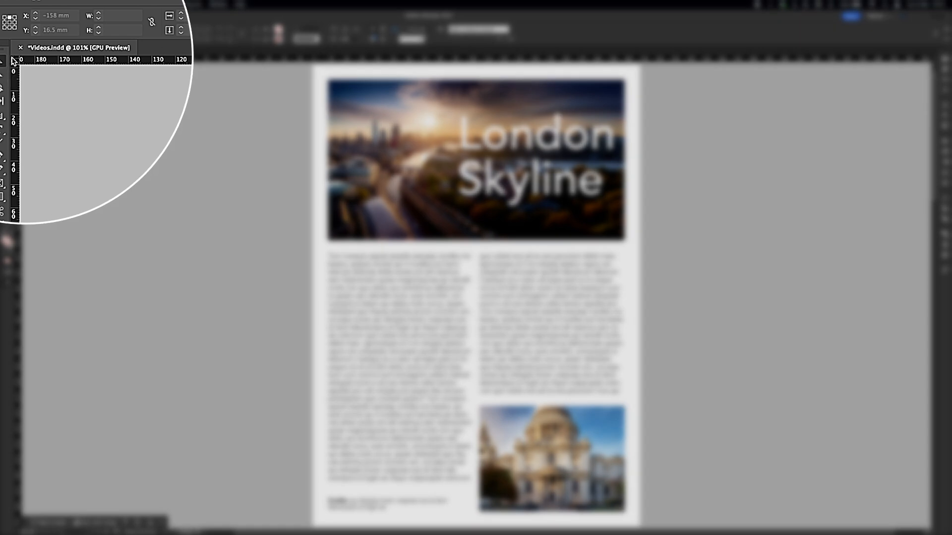
# Step: Show the options at the ruler origin, including Lock Zero Point, and close them without choosing any
pyautogui.rightClick(17, 60)
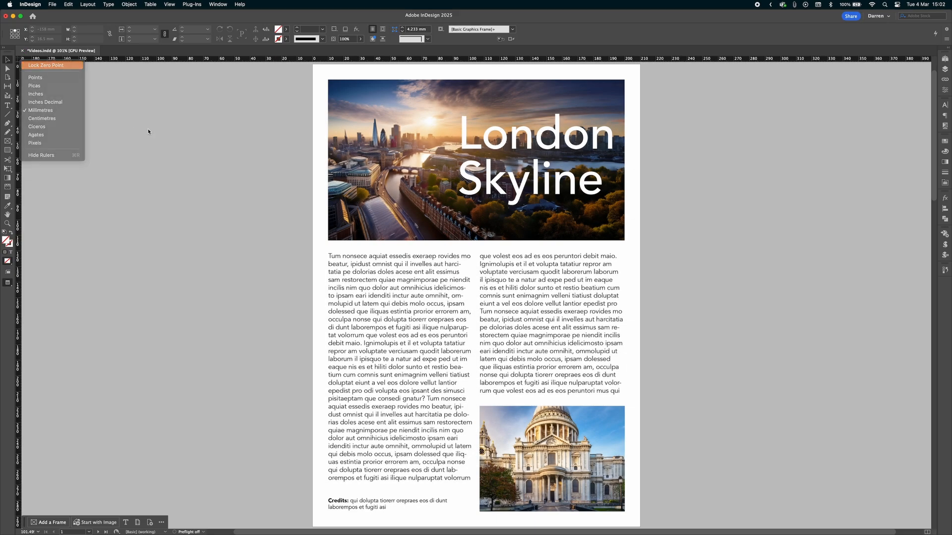
pyautogui.click(192, 149)
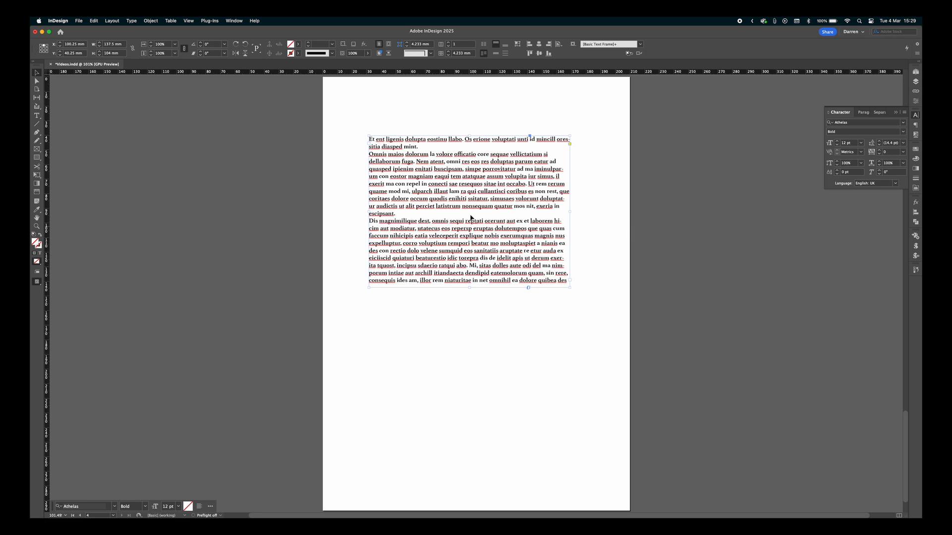
# Step: Move the selected Athelas text frame slightly down and to the right on the page
pyautogui.click(475, 176)
pyautogui.moveTo(475, 177); pyautogui.dragTo(487, 216)
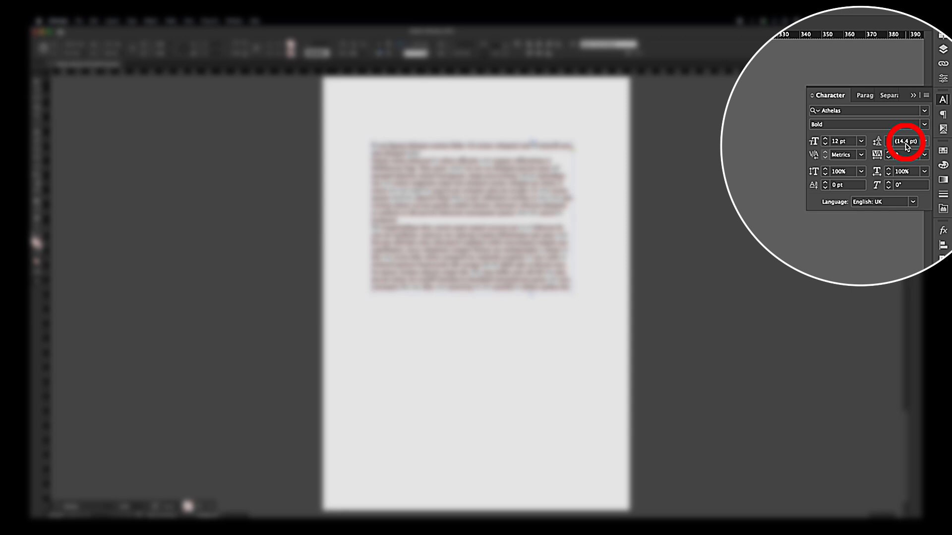
# Step: Show the paragraph formatting of the selected text and open its Justification settings
pyautogui.click(870, 95)
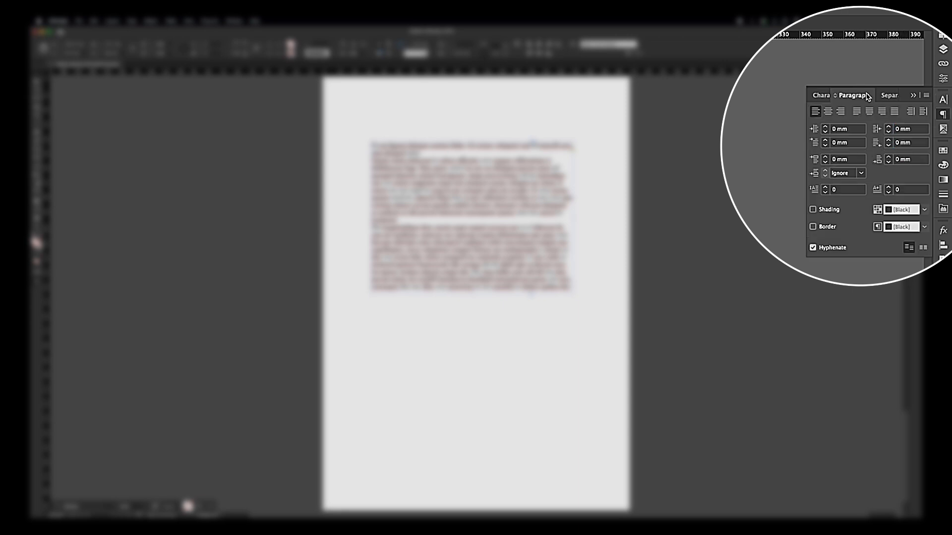
pyautogui.click(926, 95)
pyautogui.click(857, 217)
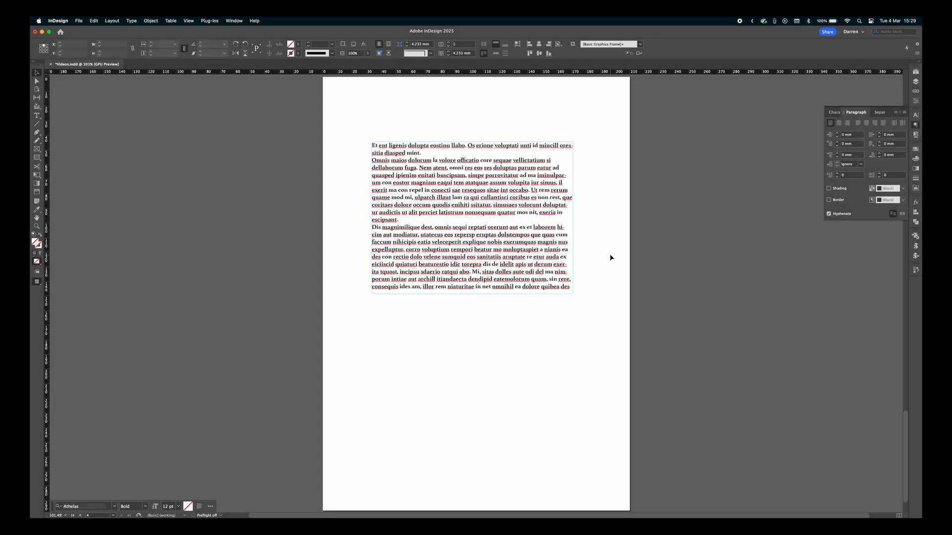
# Step: With nothing selected, set the default Auto Leading to 90% in the Justification settings
pyautogui.click(601, 269)
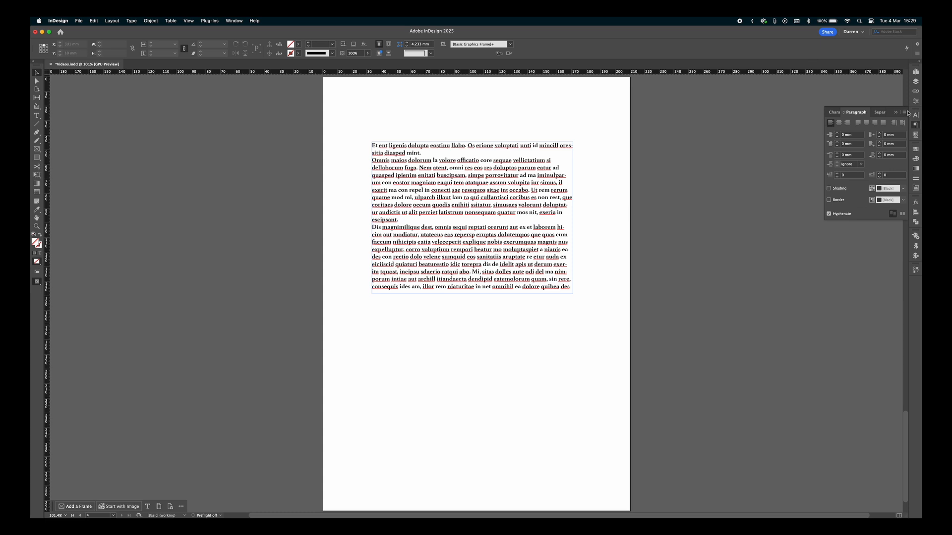
pyautogui.click(904, 113)
pyautogui.click(833, 189)
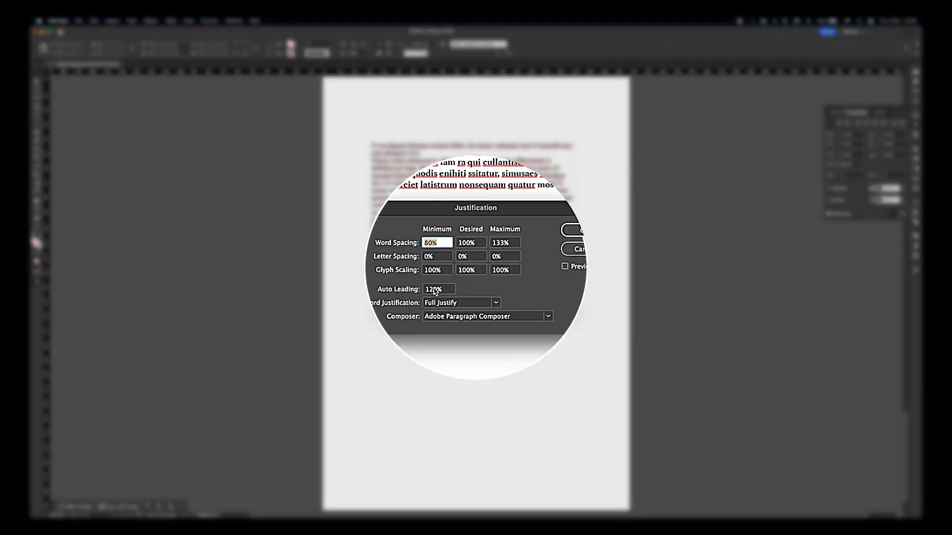
pyautogui.click(449, 282)
pyautogui.write('9')
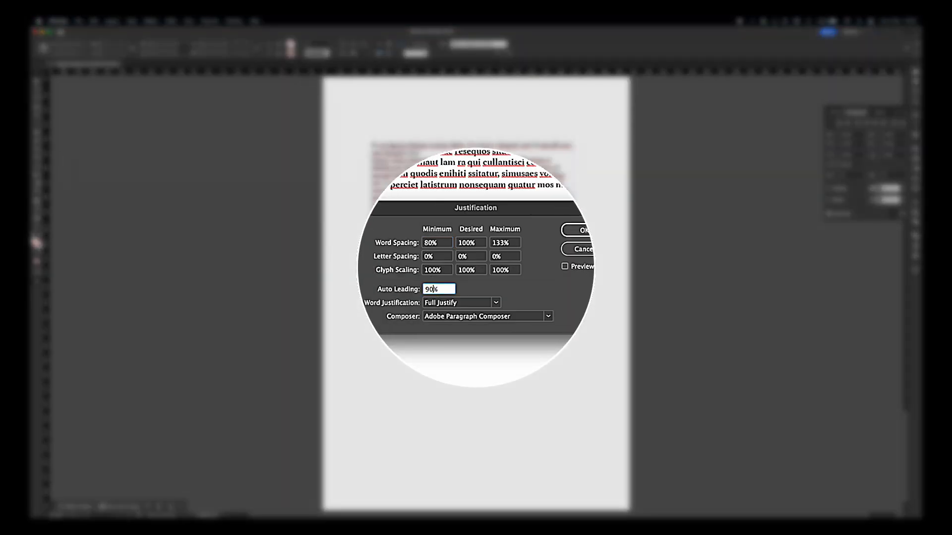
pyautogui.press('Return')
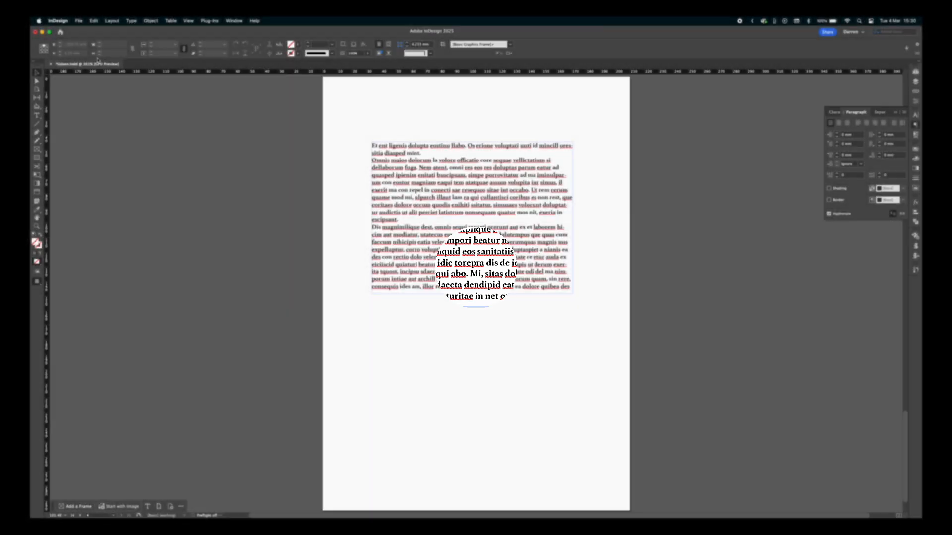
# Step: Enable Apply Leading to Entire Paragraphs in the Type preferences
pyautogui.click(59, 16)
pyautogui.moveTo(29, 15)
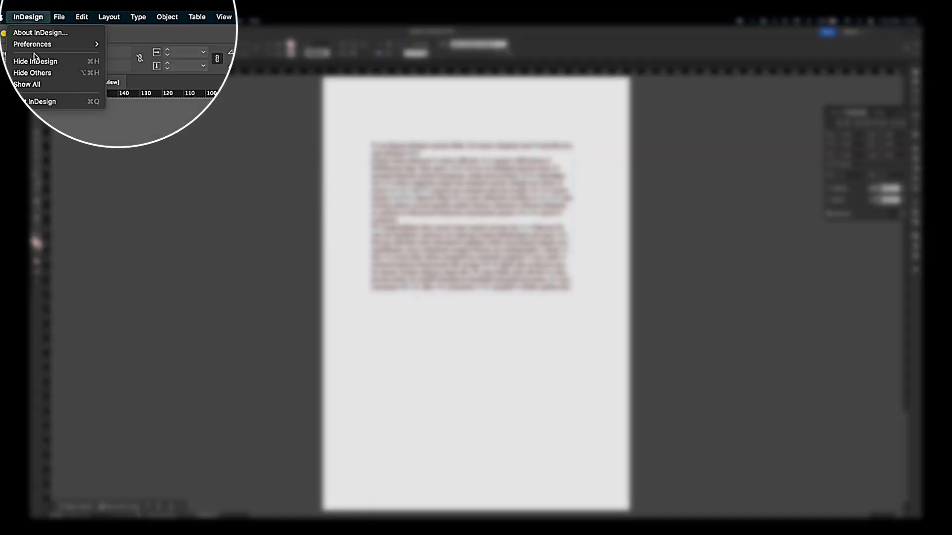
pyautogui.moveTo(70, 45)
pyautogui.click(126, 52)
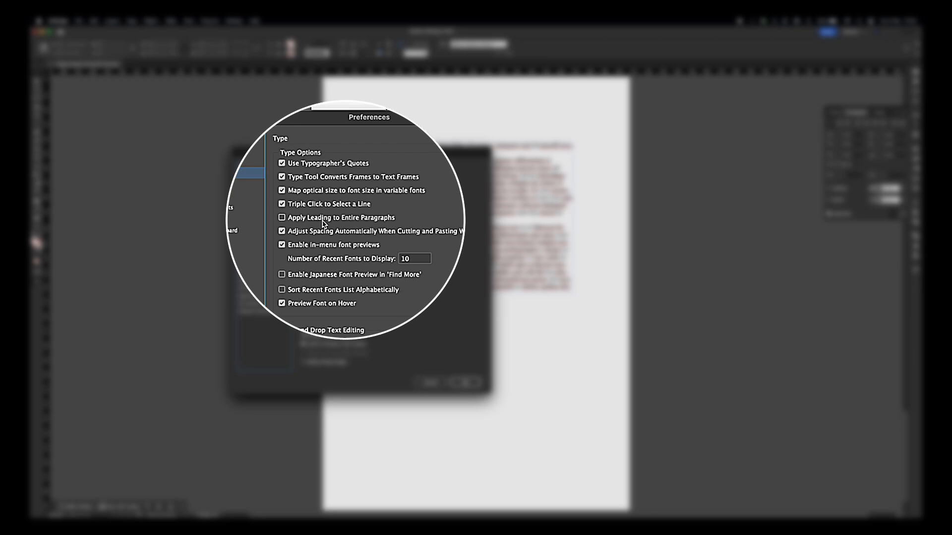
pyautogui.click(282, 218)
pyautogui.click(466, 382)
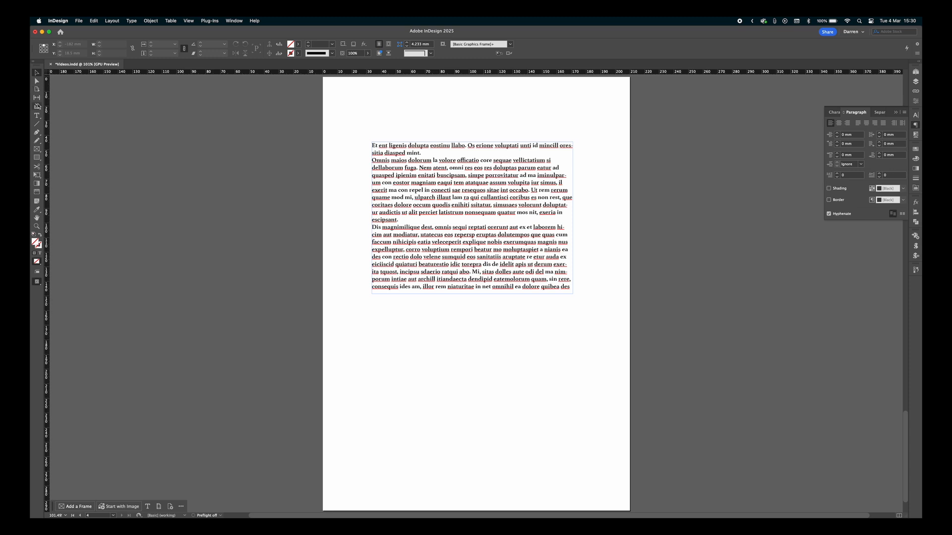
# Step: Draw a text frame about 100 mm wide and 70 mm high below the existing text and fill it with placeholder text
pyautogui.click(38, 116)
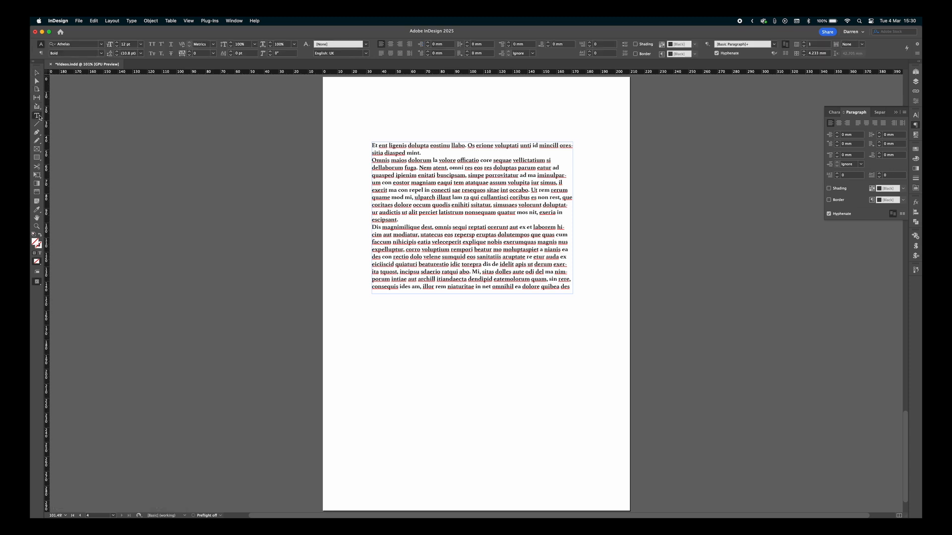
pyautogui.moveTo(395, 330); pyautogui.dragTo(541, 433)
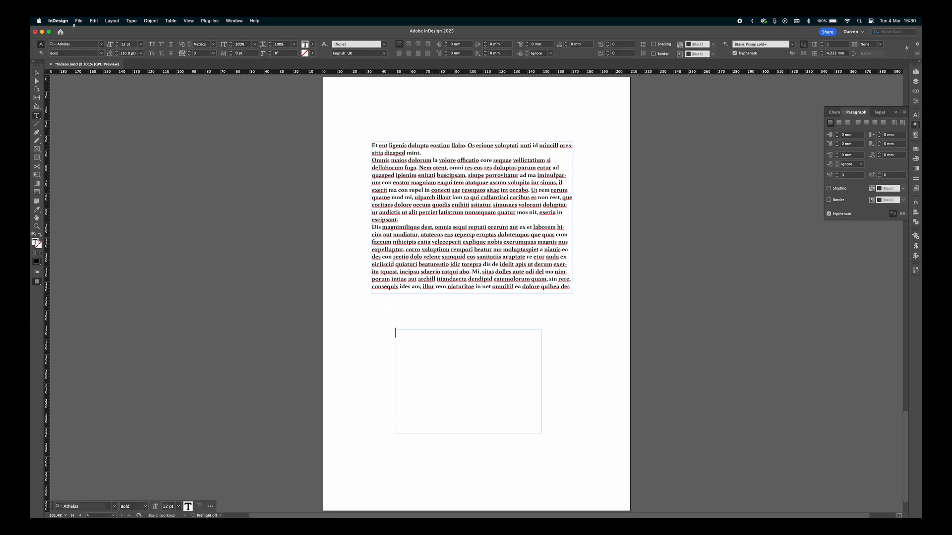
pyautogui.click(131, 20)
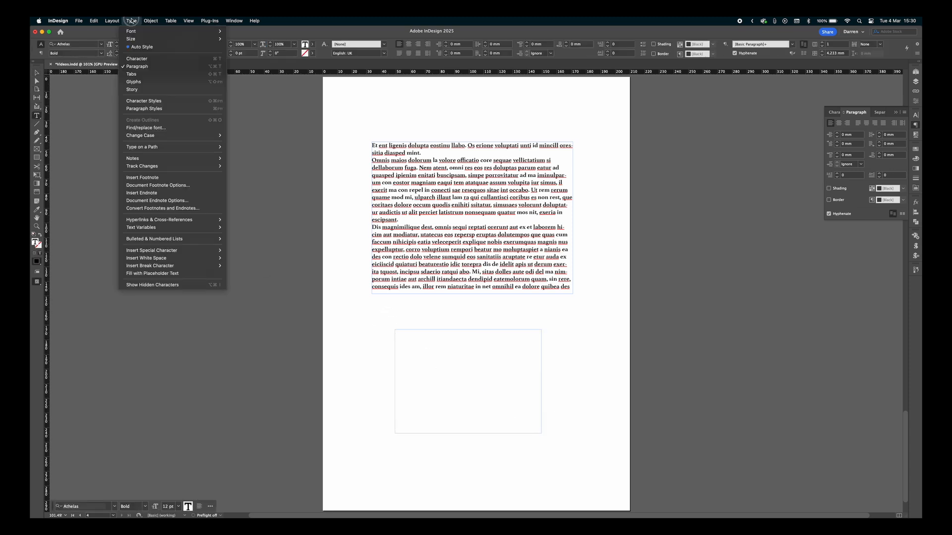
pyautogui.click(149, 274)
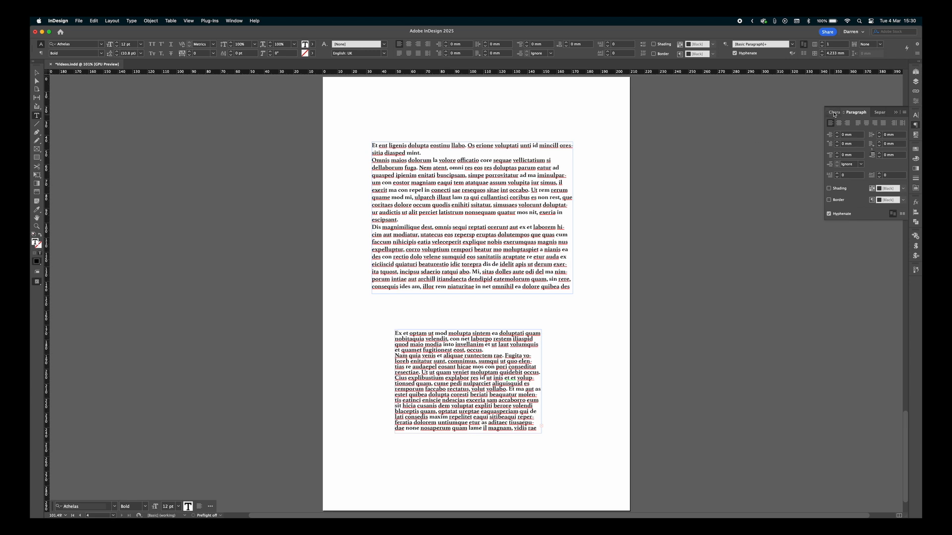
pyautogui.click(833, 113)
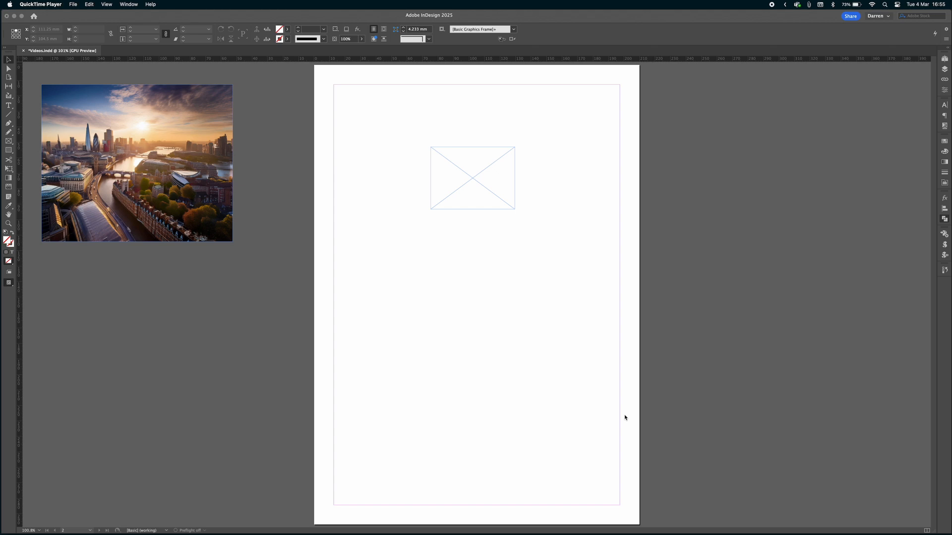
# Step: Convert the empty rectangular graphic frame on the page into a triangle
pyautogui.click(595, 287)
pyautogui.click(493, 193)
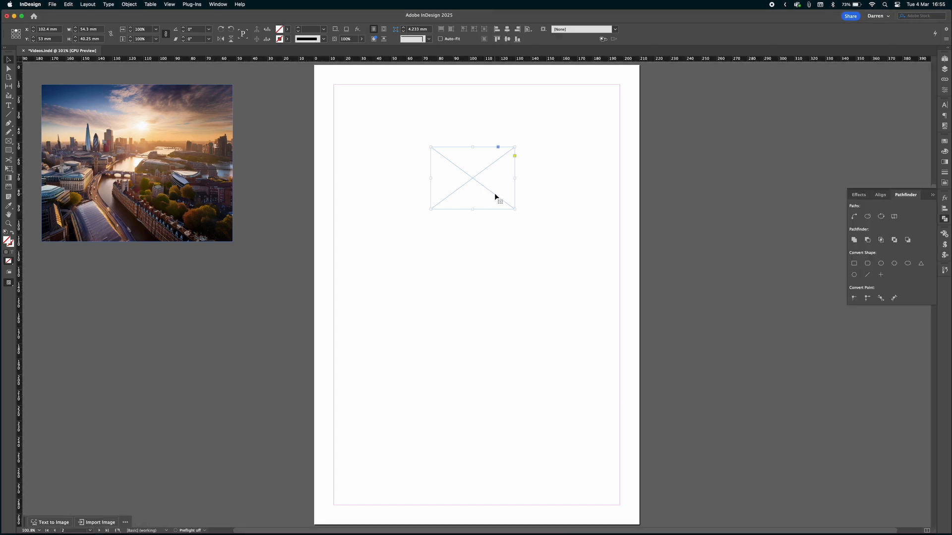
pyautogui.click(129, 5)
pyautogui.moveTo(150, 283)
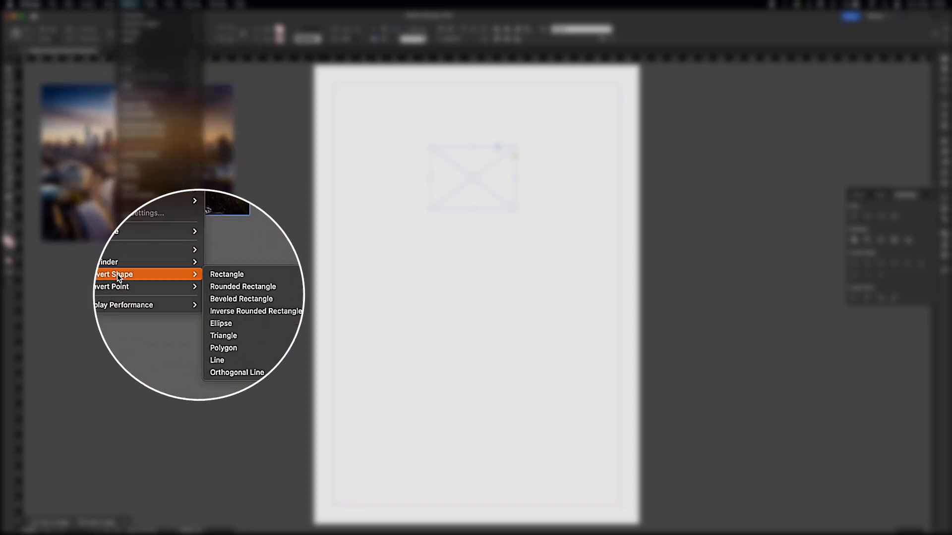
pyautogui.click(250, 335)
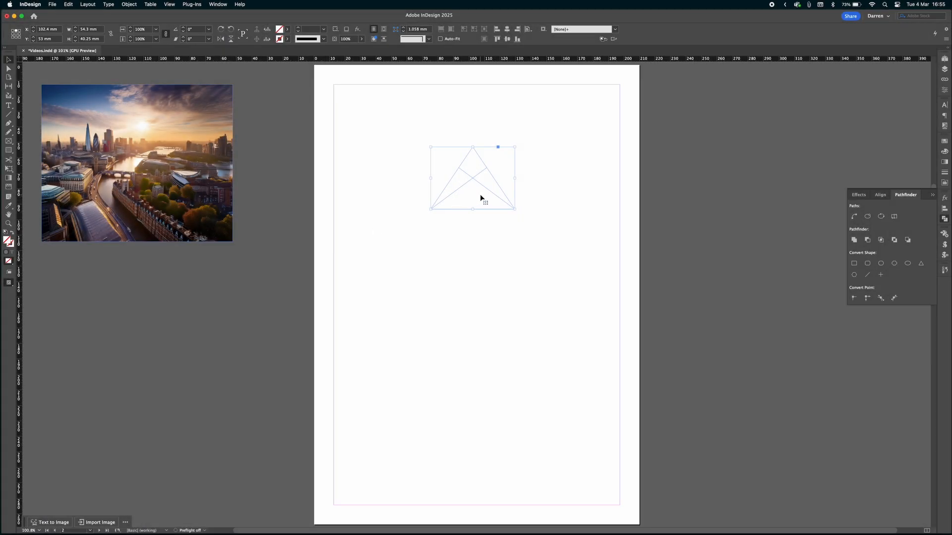
# Step: Move the triangle frame to the left of the page and paste two copies beside it to form an aligned row of three
pyautogui.moveTo(502, 196); pyautogui.dragTo(420, 189)
pyautogui.press('super+c')
pyautogui.press('super+v')
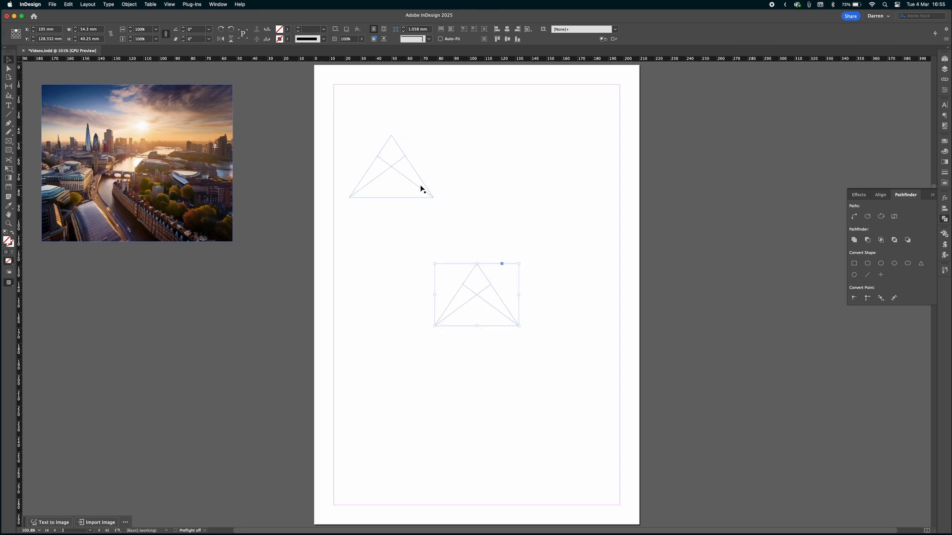
pyautogui.moveTo(473, 288); pyautogui.dragTo(485, 161)
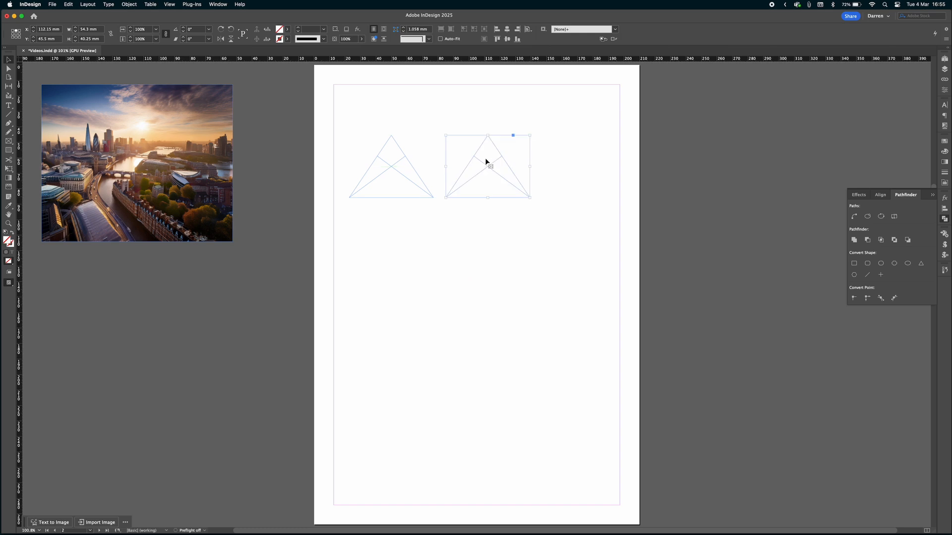
pyautogui.press('super+v')
pyautogui.moveTo(496, 266); pyautogui.dragTo(591, 183)
# Step: Combine the three triangle frames into a single shape with Pathfinder Add
pyautogui.moveTo(574, 240); pyautogui.dragTo(373, 176)
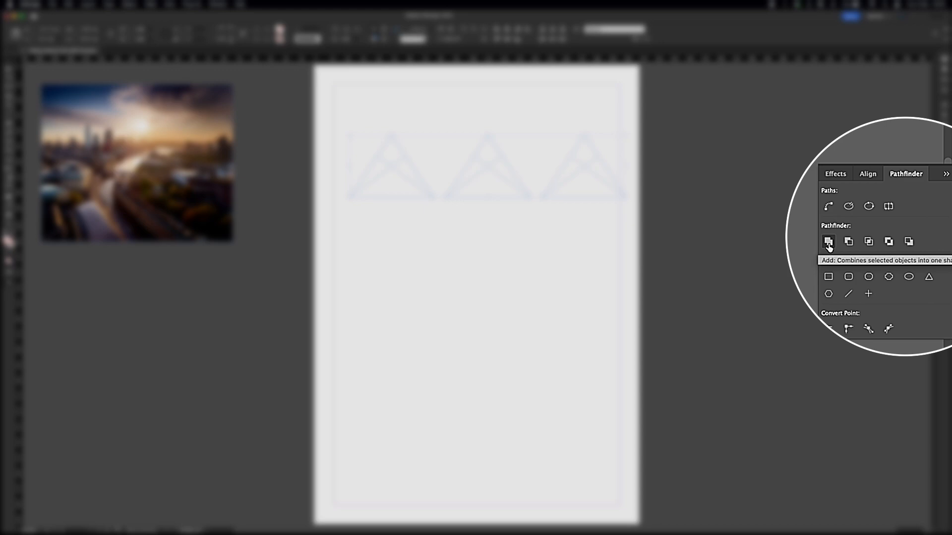
pyautogui.click(828, 243)
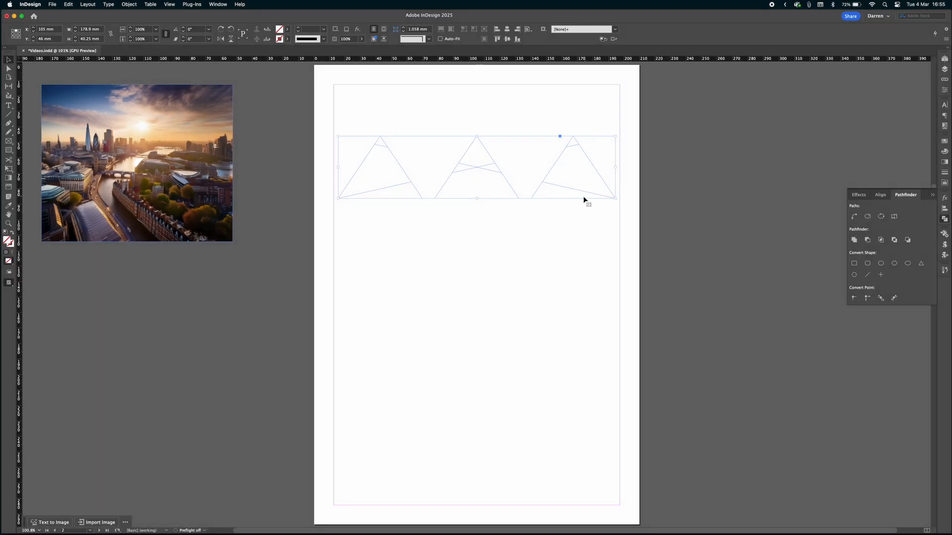
# Step: Move the skyline image onto the page, scale it to 200 mm wide and position it over the combined triangles
pyautogui.click(208, 162)
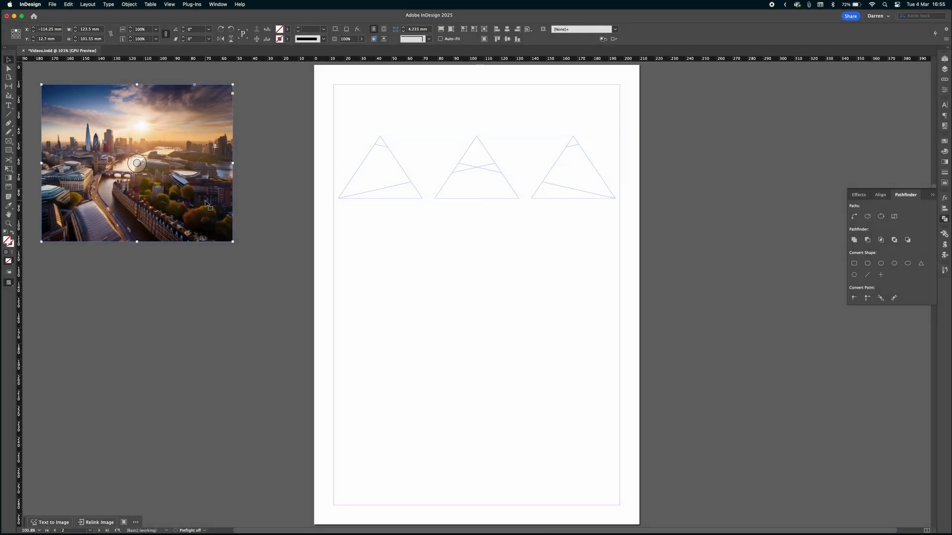
pyautogui.moveTo(208, 203); pyautogui.dragTo(497, 216)
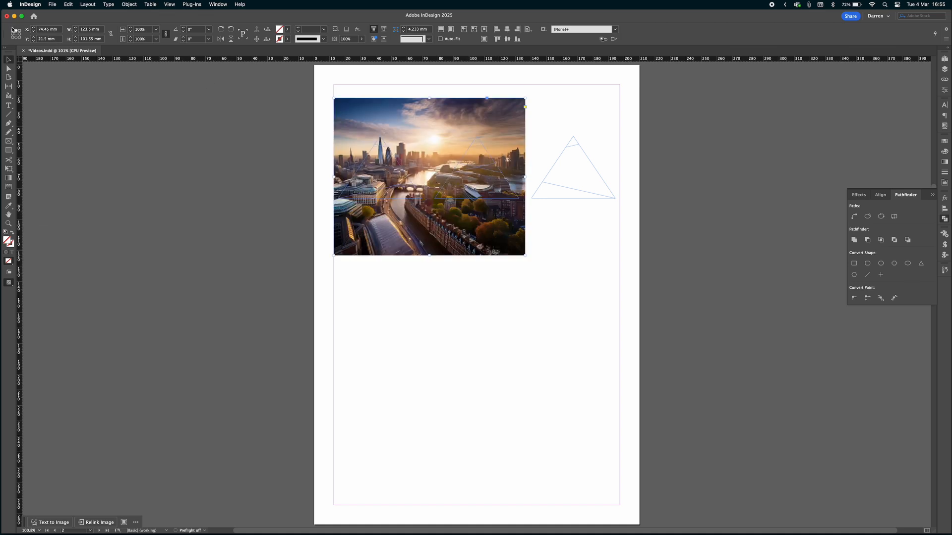
pyautogui.click(139, 30)
pyautogui.press('Return')
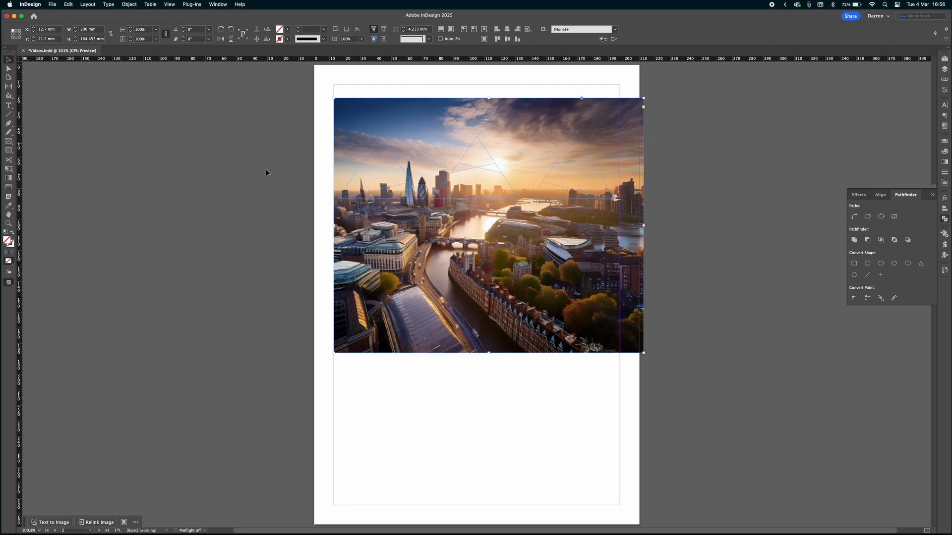
pyautogui.moveTo(492, 256); pyautogui.dragTo(472, 210)
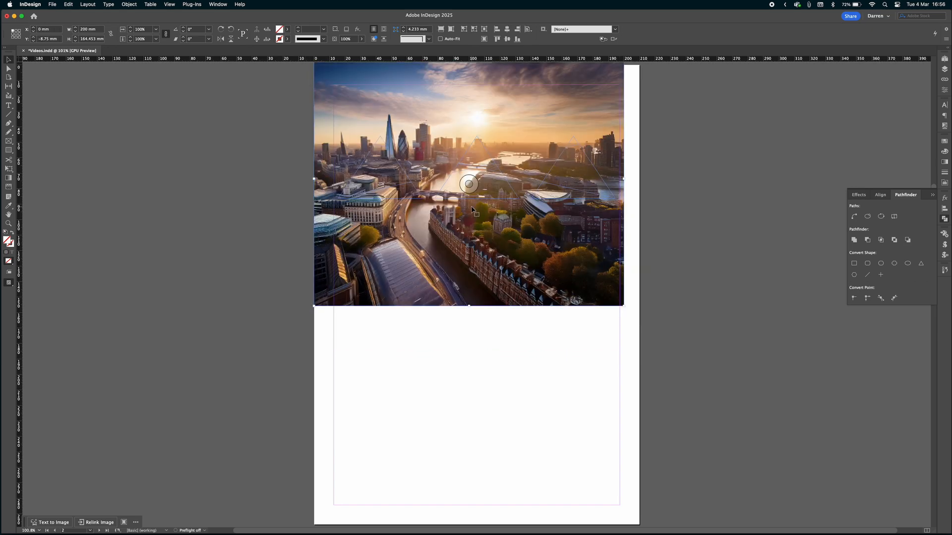
# Step: Cut the skyline image, paste it into the combined triangle shape and deselect it
pyautogui.click(69, 4)
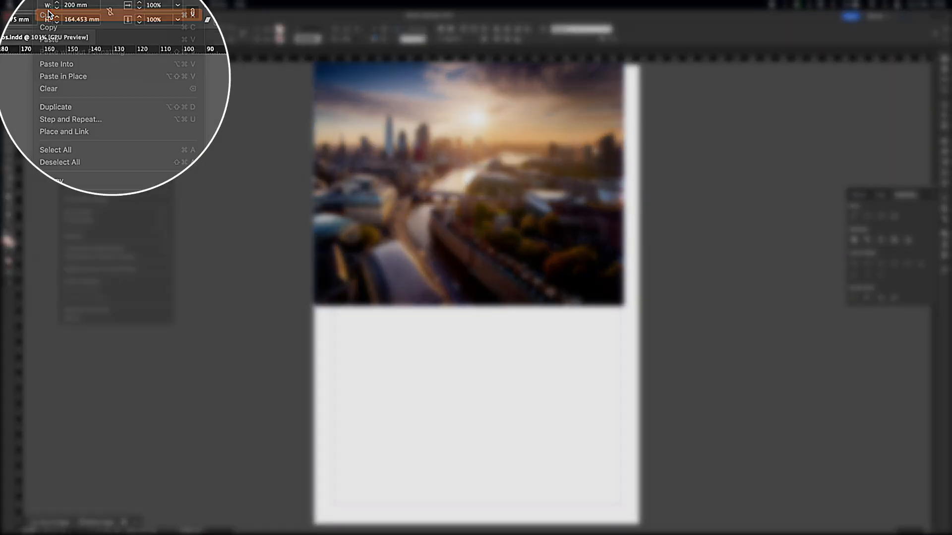
pyautogui.click(48, 14)
pyautogui.click(453, 189)
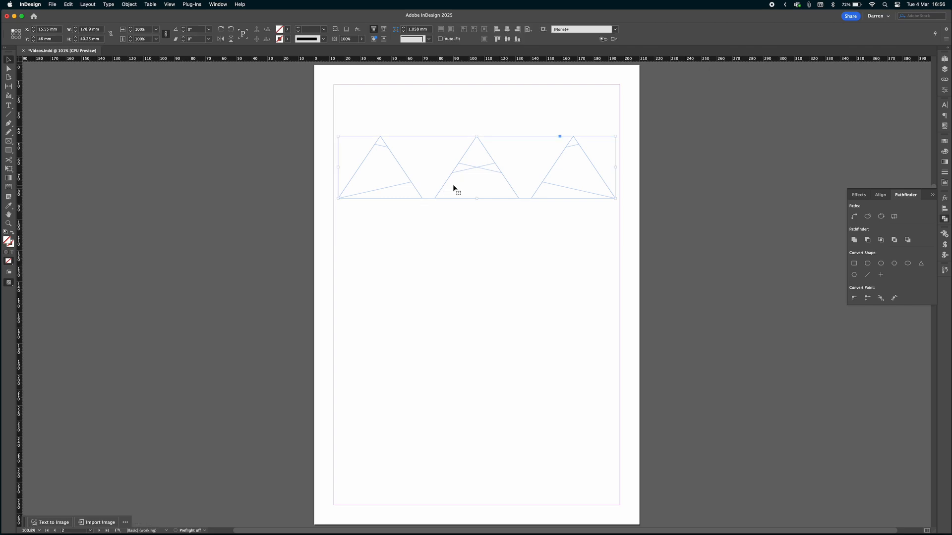
pyautogui.click(69, 4)
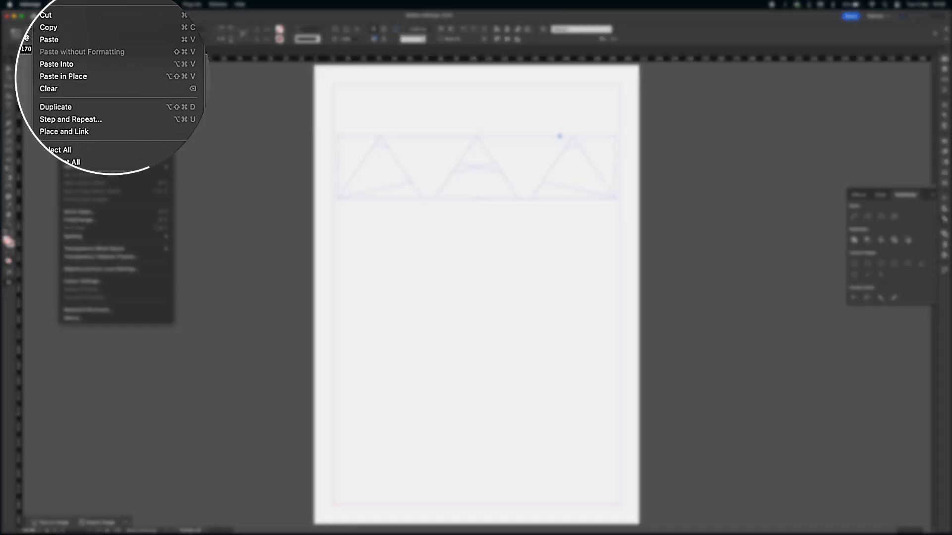
pyautogui.click(74, 64)
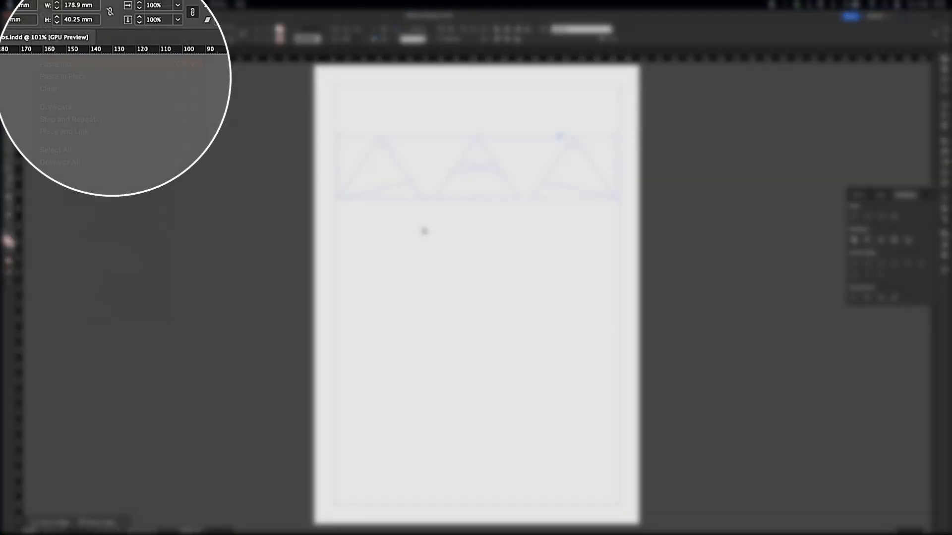
pyautogui.click(688, 236)
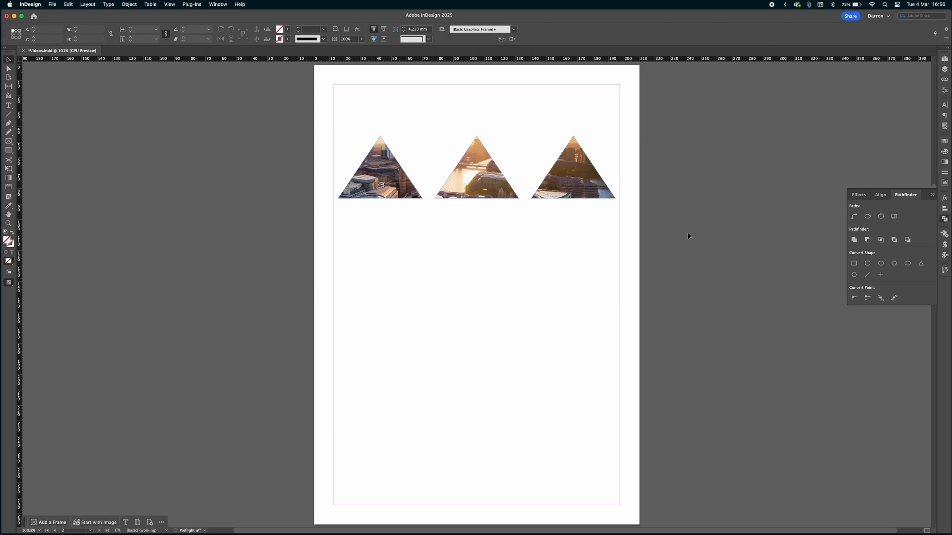